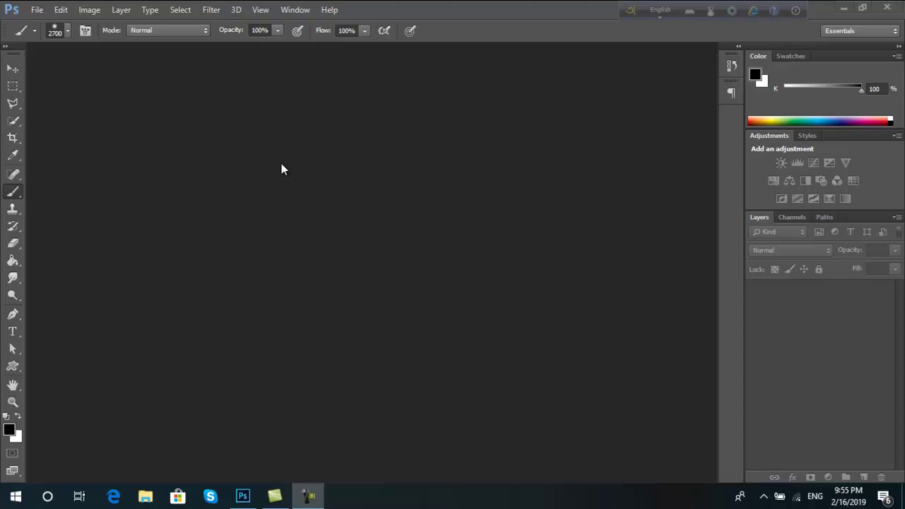
- Bring up the Open dialog and browse down through the potrait folder thumbnails
click(35, 10)
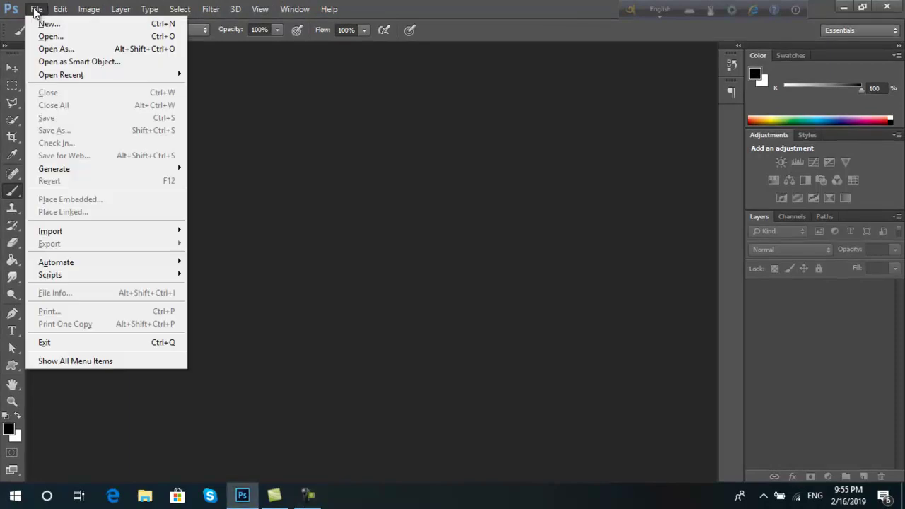
click(51, 36)
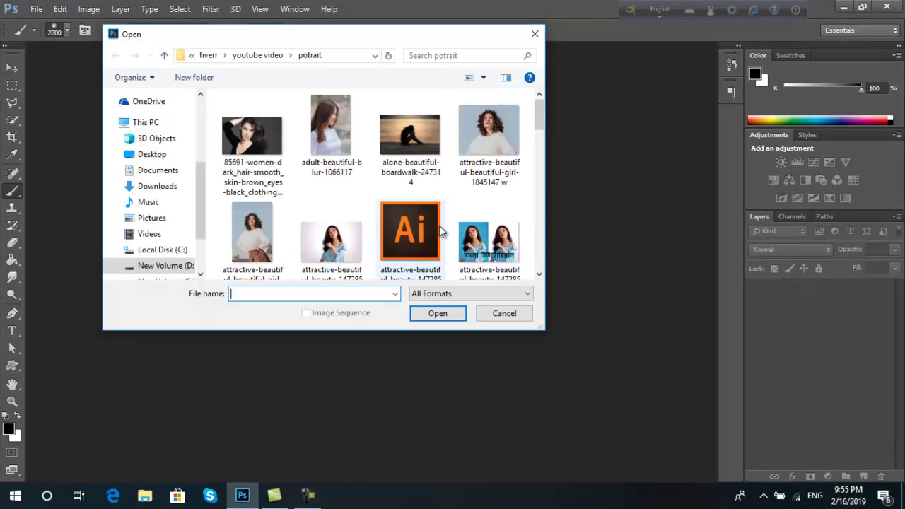
scroll(386, 194, down, 1)
scroll(401, 218, down, 2)
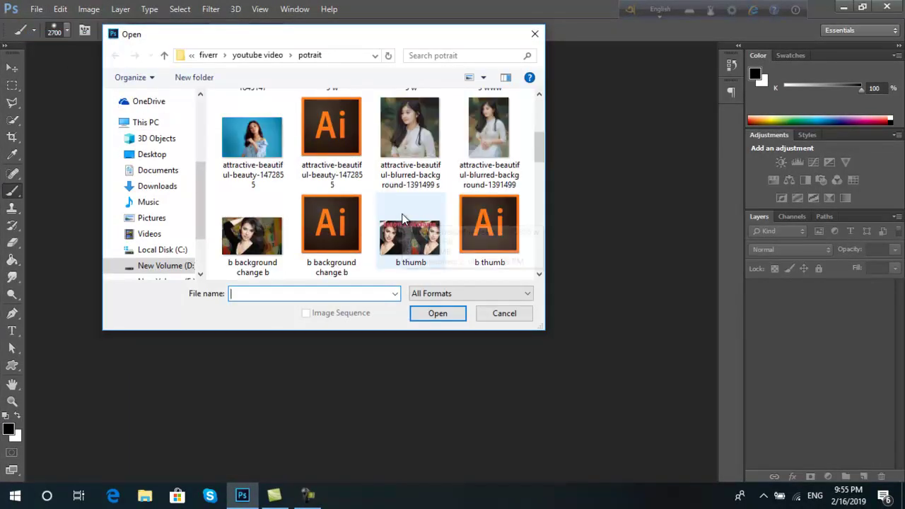
scroll(401, 218, down, 1)
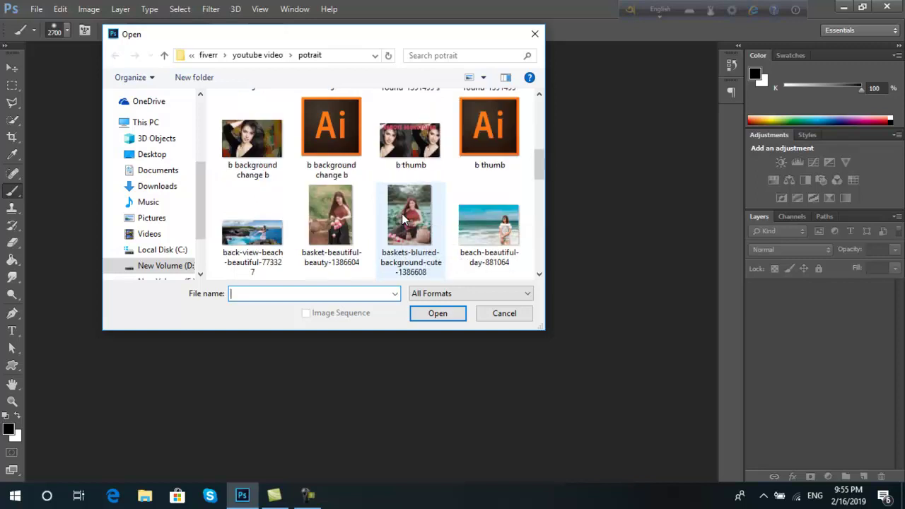
scroll(402, 219, down, 1)
scroll(402, 220, down, 1)
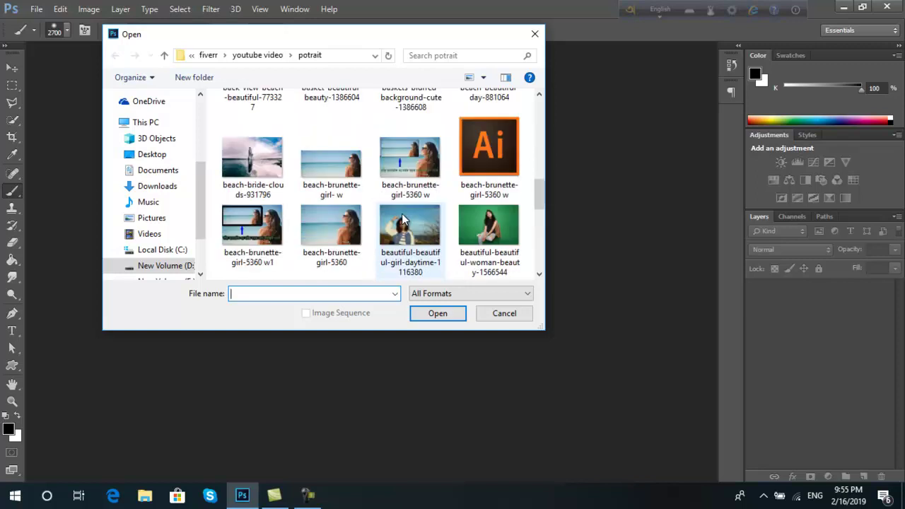
scroll(402, 219, down, 1)
scroll(402, 220, down, 1)
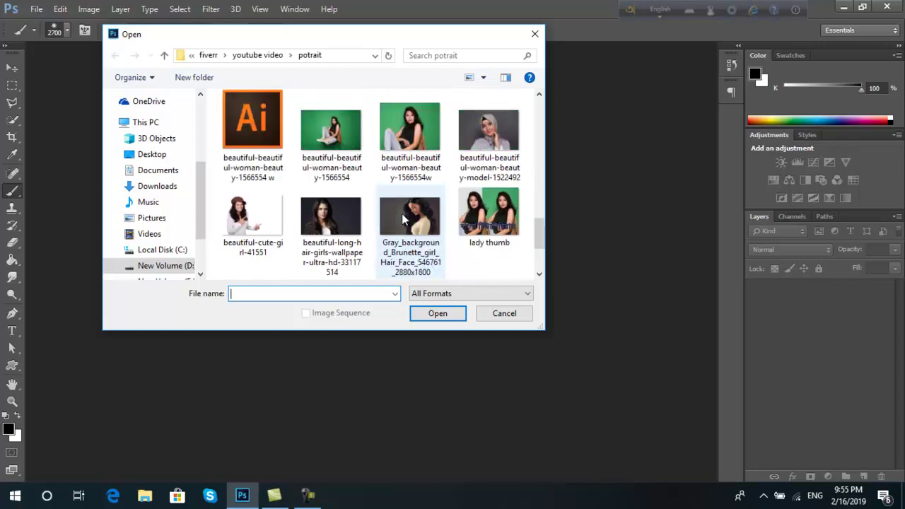
scroll(401, 219, down, 1)
- Open the curly-haired woman's photo attractive-beautiful-beautiful-girl-1845147 w.jpg
scroll(402, 219, up, 1)
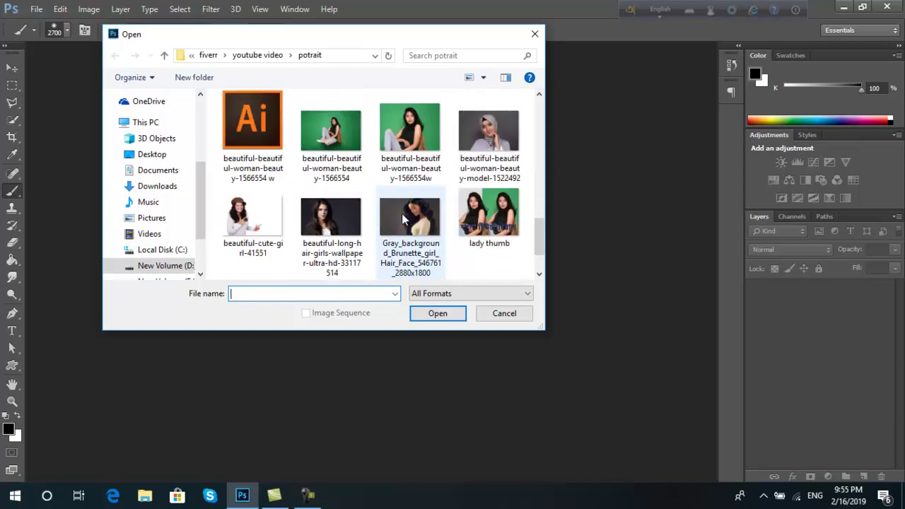
scroll(401, 219, up, 1)
scroll(401, 220, up, 1)
scroll(401, 219, up, 1)
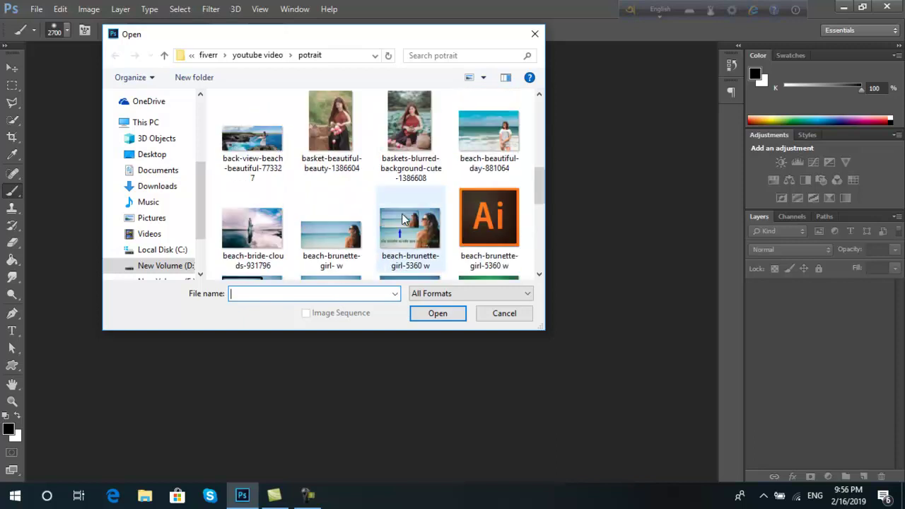
scroll(402, 219, up, 1)
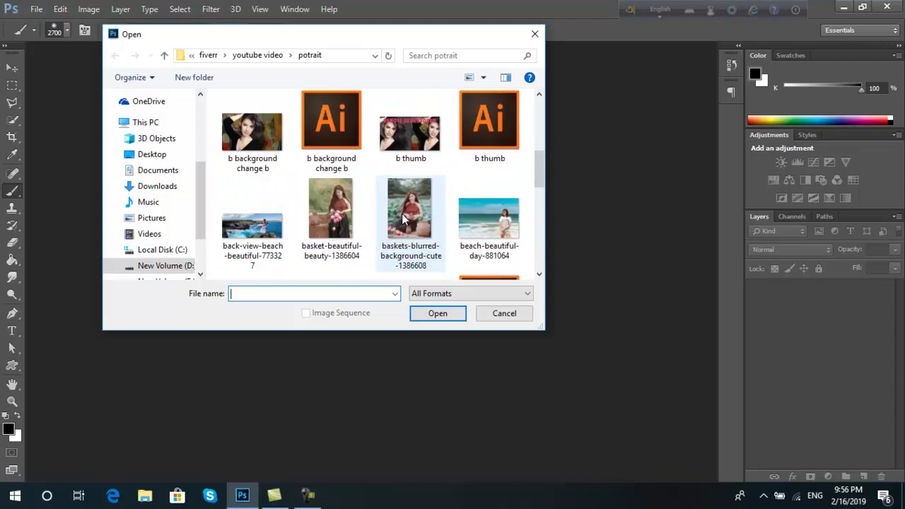
scroll(402, 219, up, 1)
scroll(401, 219, up, 1)
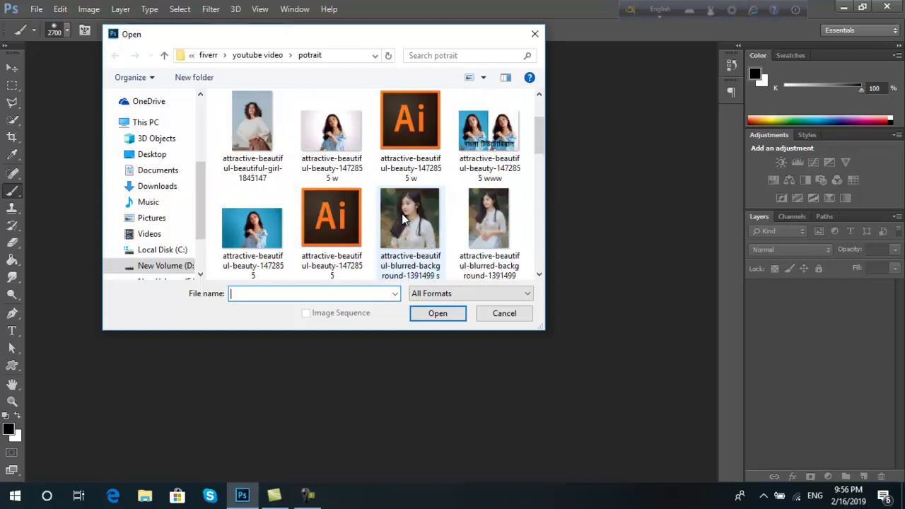
scroll(389, 206, up, 1)
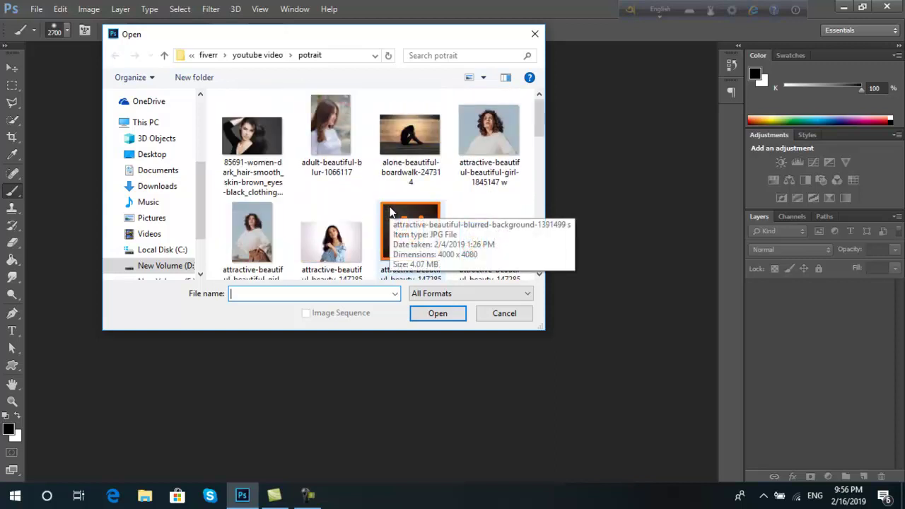
click(485, 154)
click(448, 313)
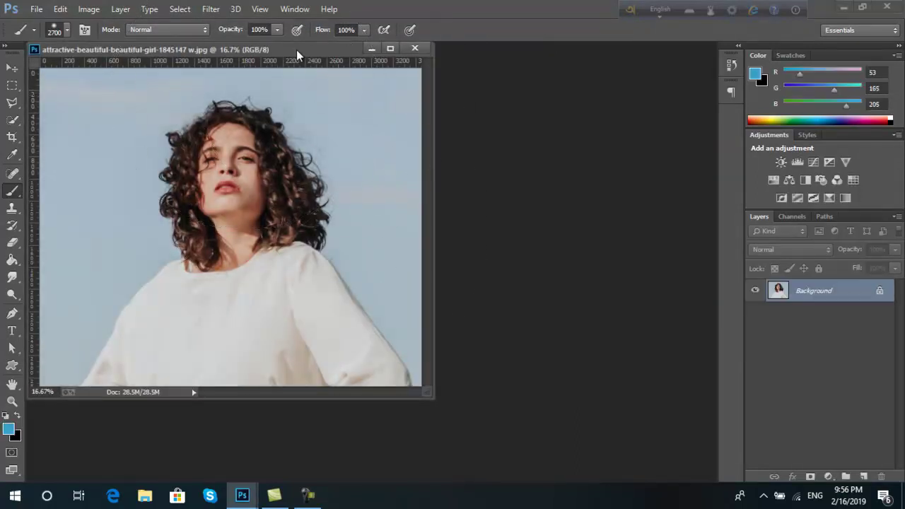
- Dock the floating portrait window as a tab filling the workspace
drag(296, 49, 450, 49)
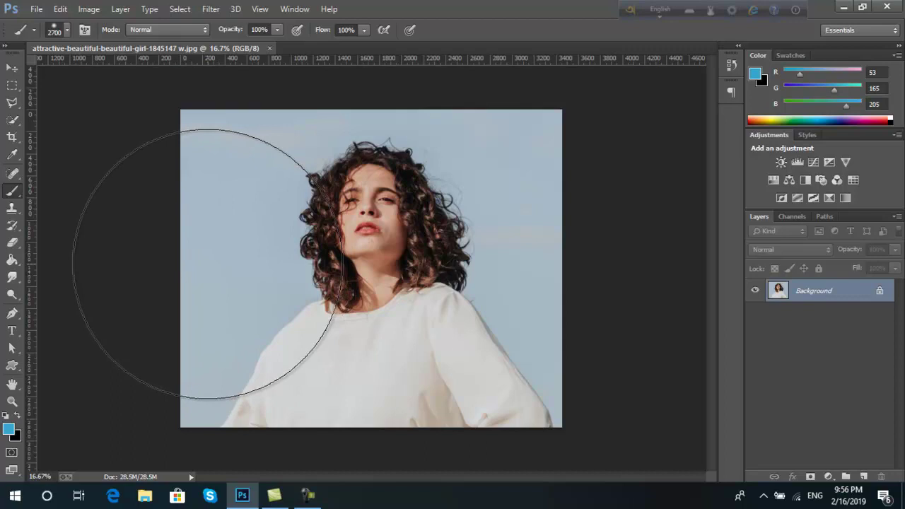
- Quick-select the sky to the left, along the top and upper right of the woman
click(11, 121)
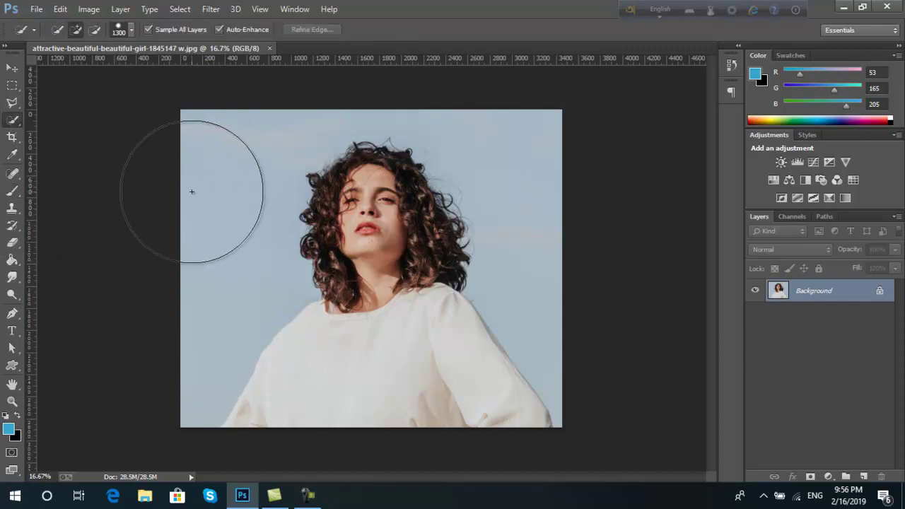
drag(217, 159, 214, 255)
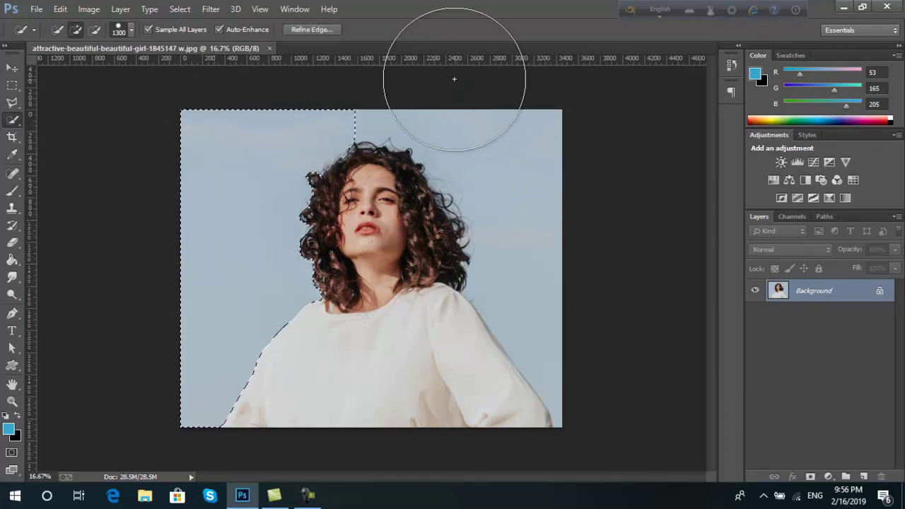
click(432, 69)
drag(532, 154, 543, 170)
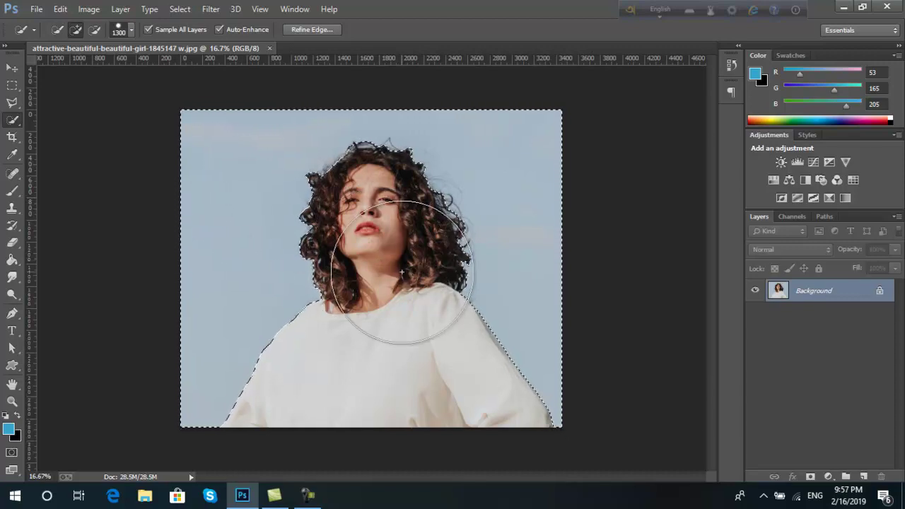
- Invert the sky selection onto the woman with Select Inverse, then open Refine Edge
right_click(247, 164)
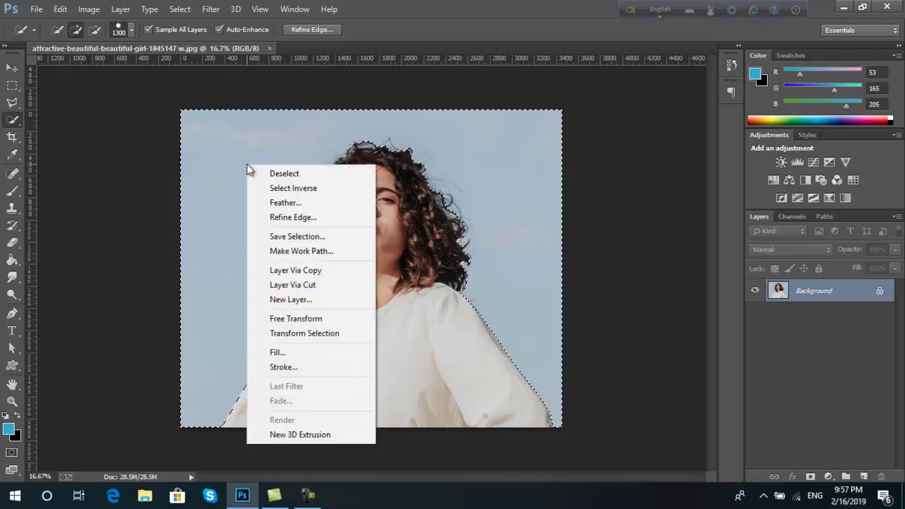
click(301, 189)
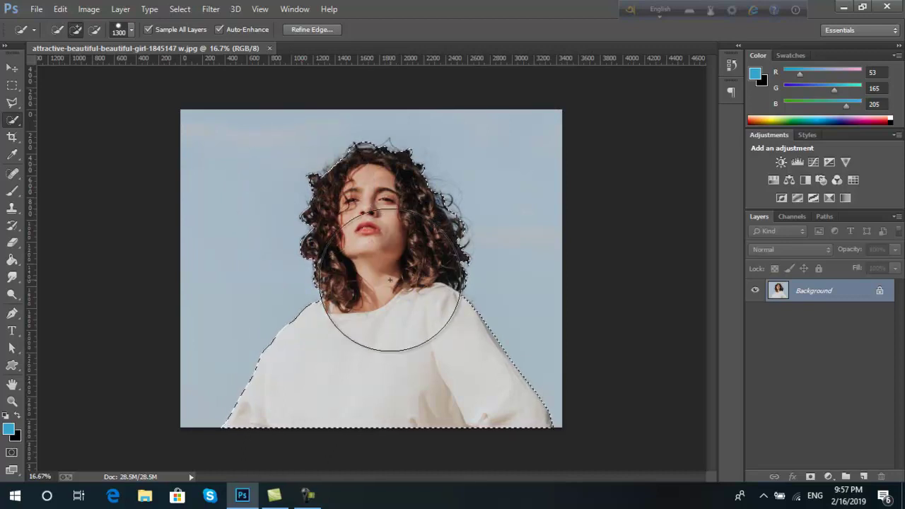
click(316, 29)
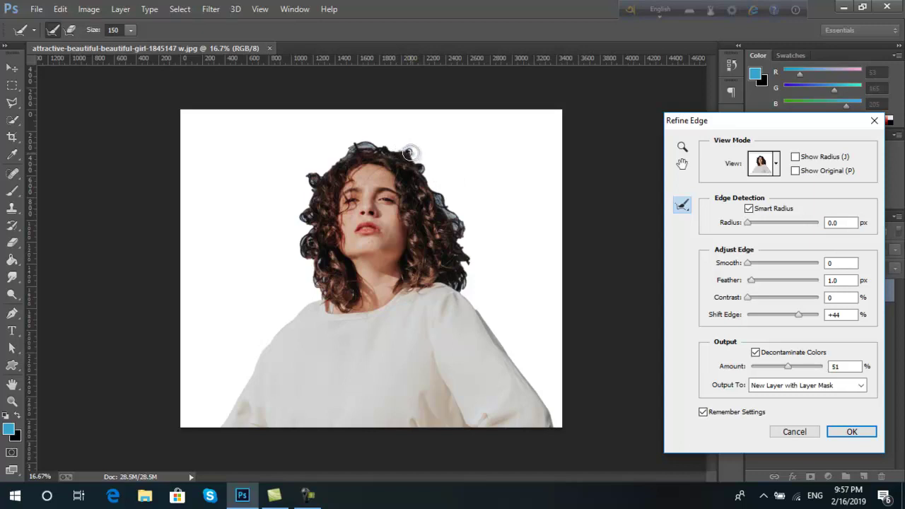
- Zoom in and out on the curly hair in the Refine Edge preview
scroll(542, 408, up, 1)
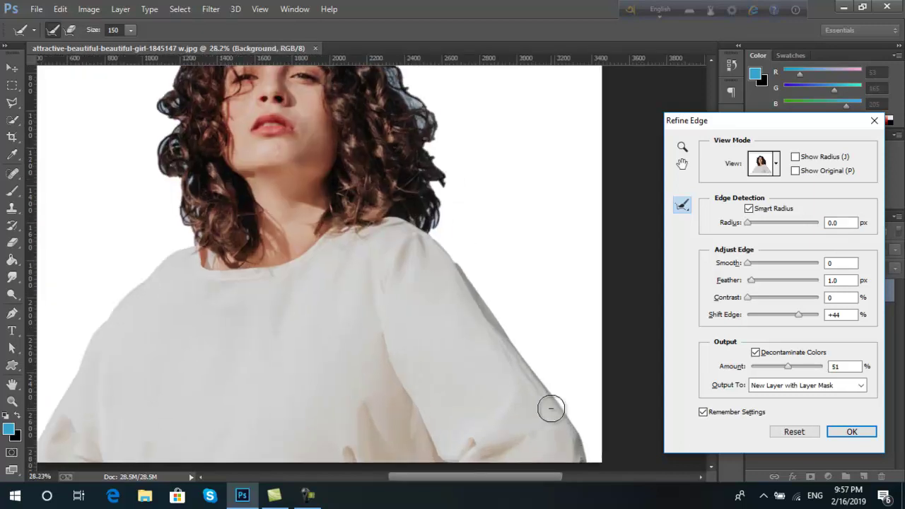
scroll(549, 408, up, 1)
scroll(551, 407, up, 1)
scroll(551, 407, up, 1)
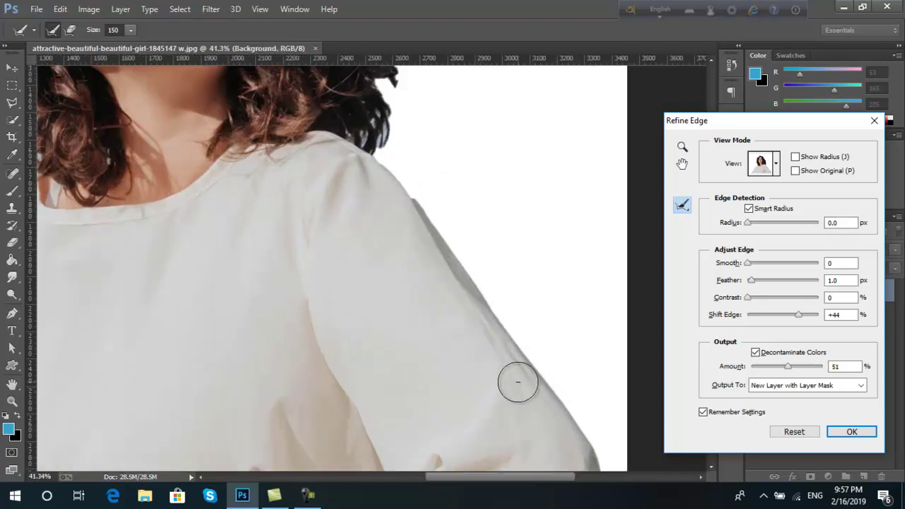
scroll(321, 338, down, 3)
scroll(177, 368, down, 1)
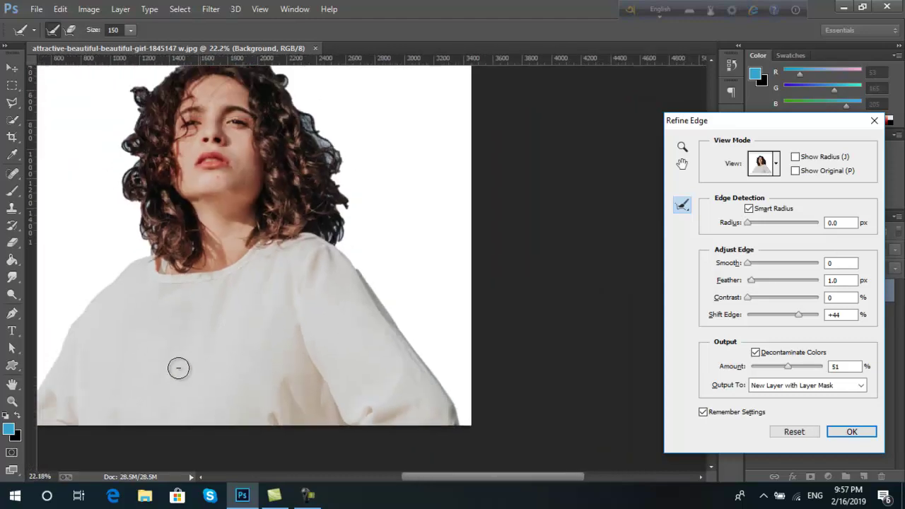
scroll(144, 360, down, 1)
scroll(221, 440, up, 1)
scroll(166, 426, up, 1)
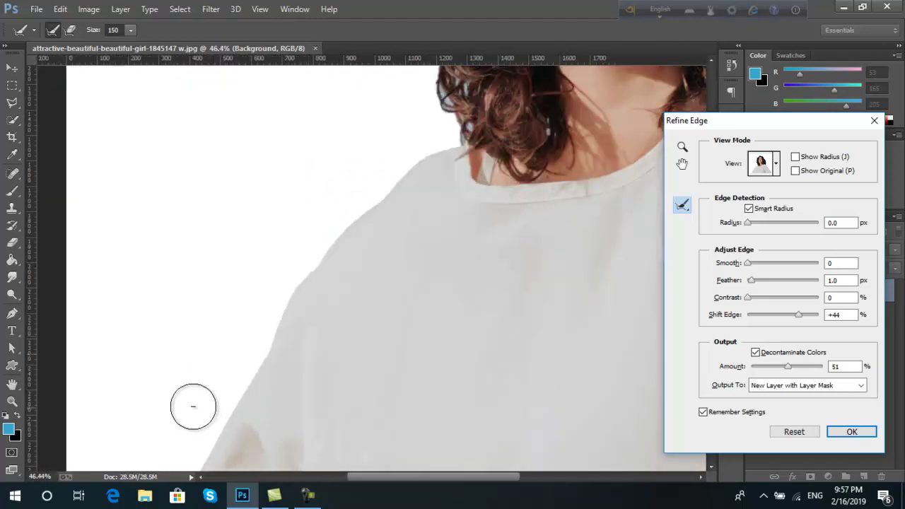
scroll(191, 408, up, 1)
scroll(240, 363, down, 2)
scroll(241, 365, down, 1)
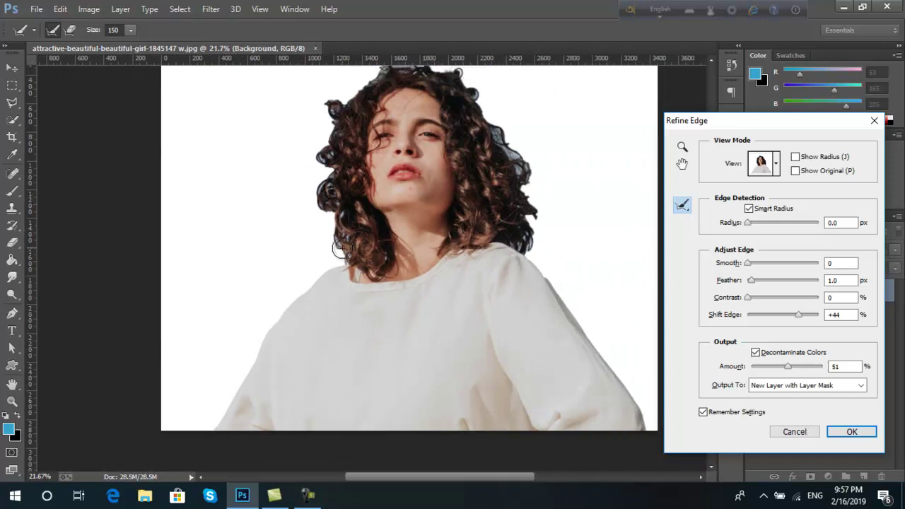
scroll(334, 253, down, 1)
scroll(377, 181, up, 2)
scroll(243, 266, up, 2)
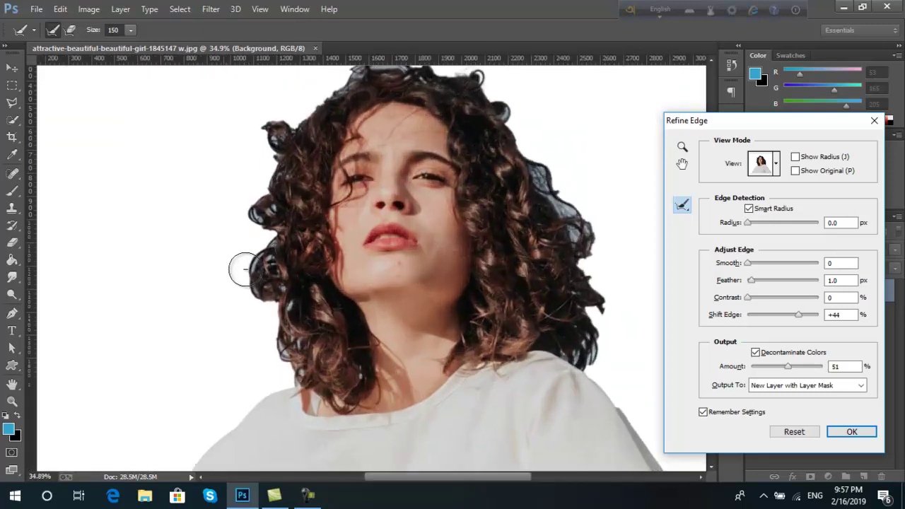
scroll(242, 267, up, 1)
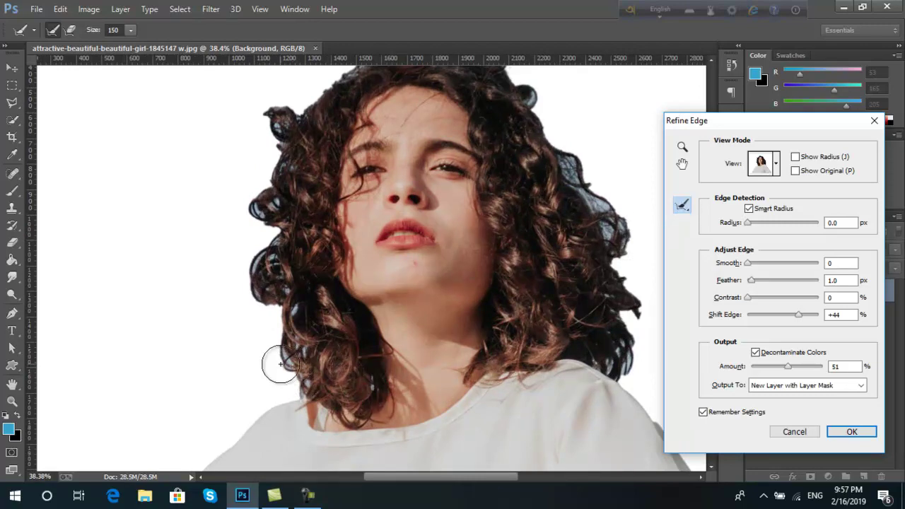
- Paint the Refine Radius brush along the left and right curly hair edges
mouse_move(263, 385)
mouse_down()
mouse_move(303, 382)
mouse_move(273, 262)
mouse_move(238, 307)
mouse_move(236, 256)
mouse_up()
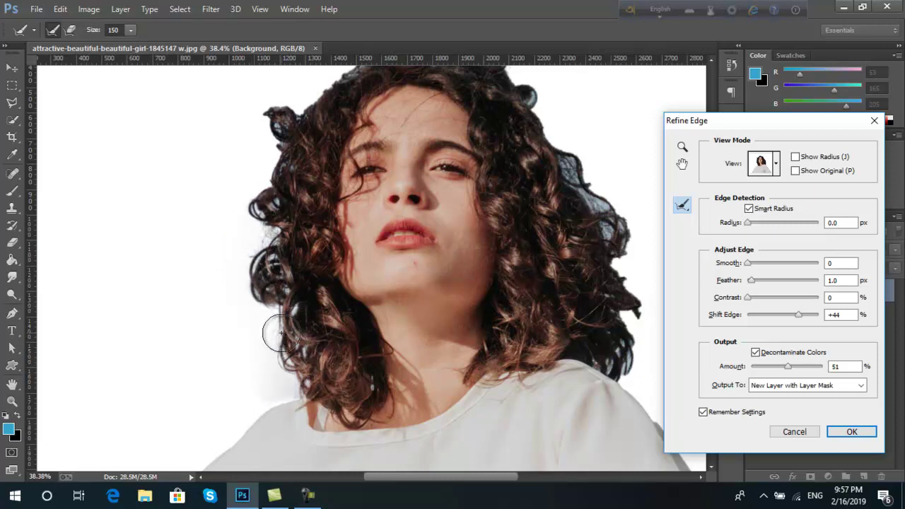
mouse_move(280, 332)
mouse_down()
mouse_move(263, 258)
mouse_move(275, 212)
mouse_up()
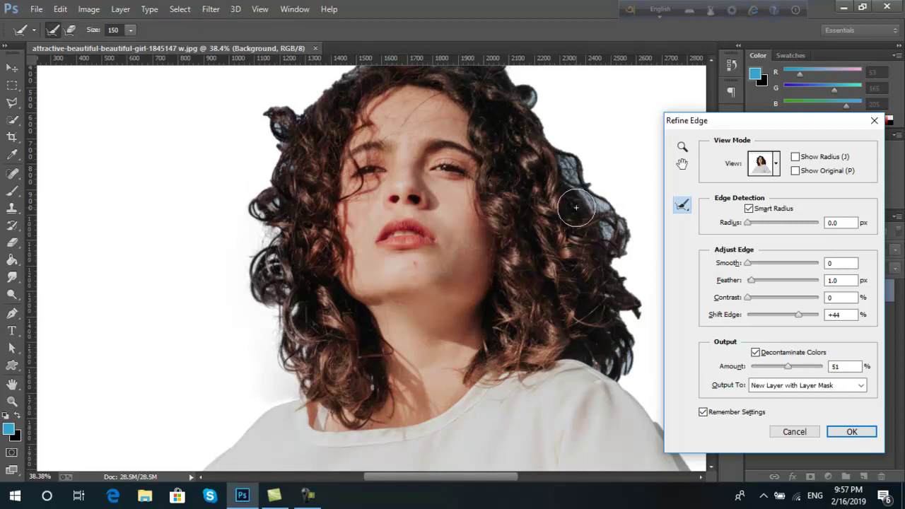
drag(576, 207, 605, 207)
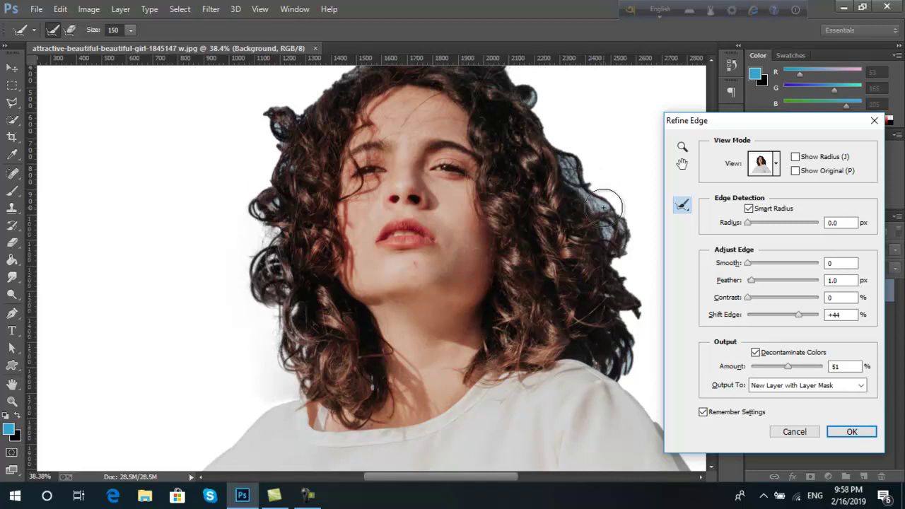
mouse_move(283, 273)
mouse_down()
mouse_move(244, 186)
mouse_move(268, 141)
mouse_move(268, 78)
mouse_move(321, 82)
mouse_move(316, 99)
mouse_up()
scroll(313, 205, up, 2)
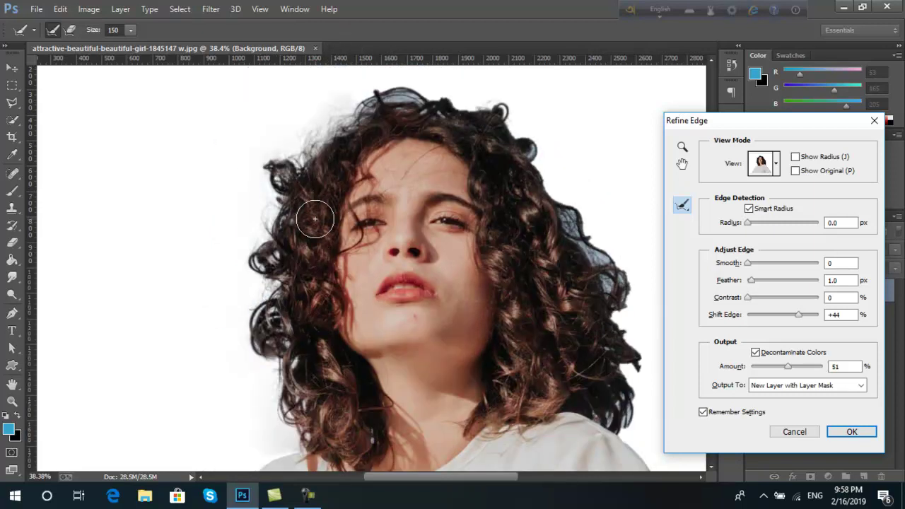
scroll(315, 220, up, 2)
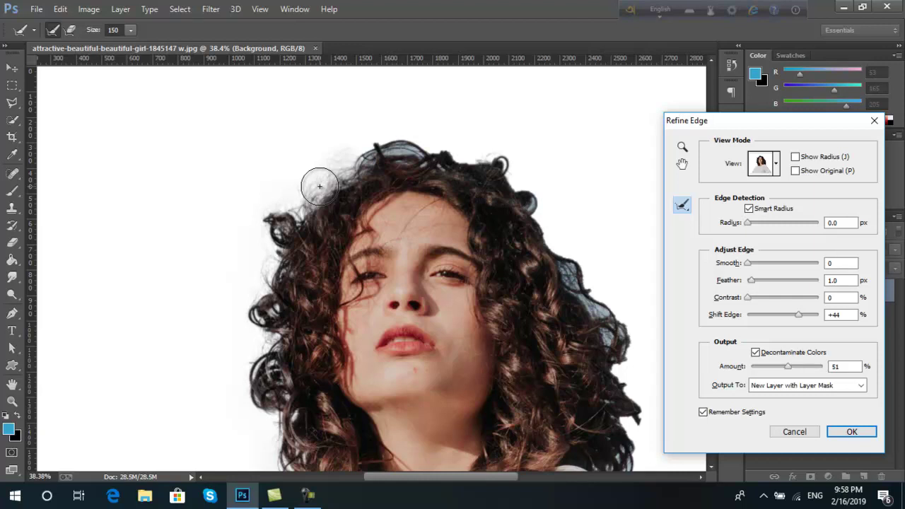
scroll(319, 186, down, 2)
scroll(321, 187, down, 1)
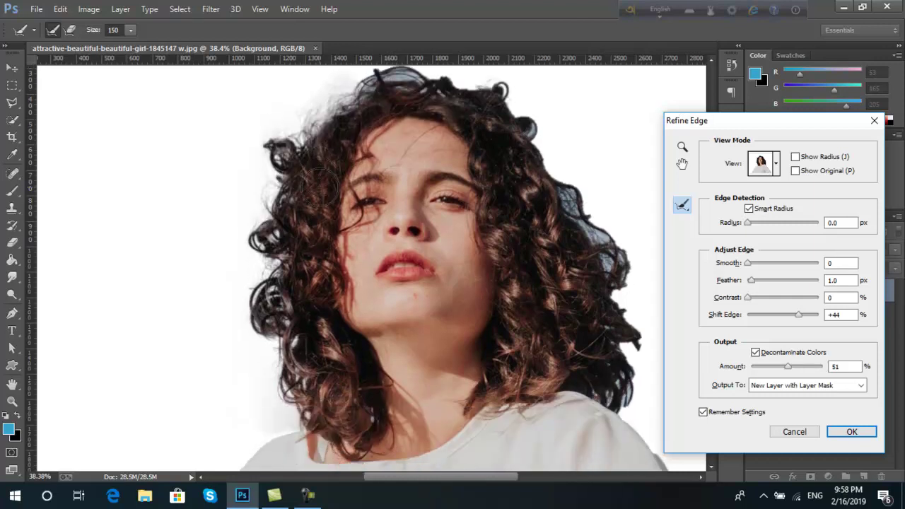
- Turn off Decontaminate Colors and refine the hair across the top of her head
click(756, 353)
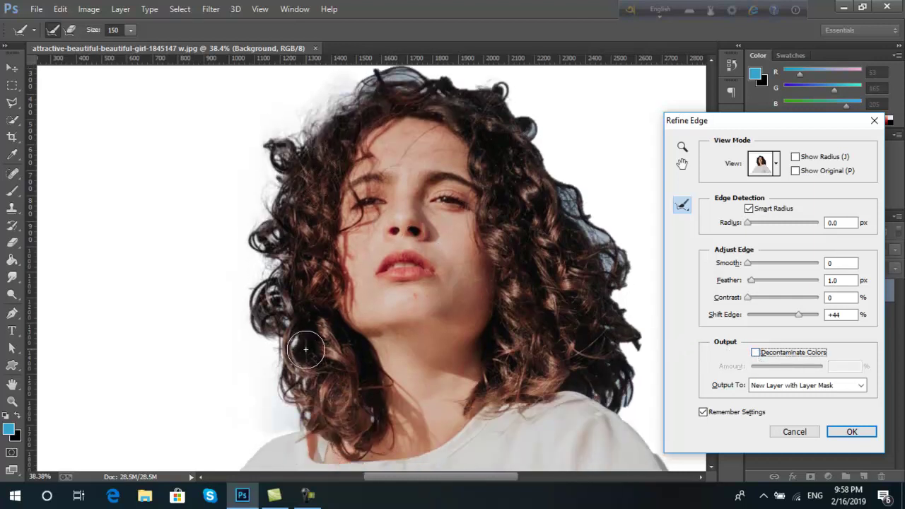
scroll(352, 188, up, 2)
mouse_move(343, 126)
mouse_down()
mouse_move(565, 168)
mouse_move(627, 256)
mouse_up()
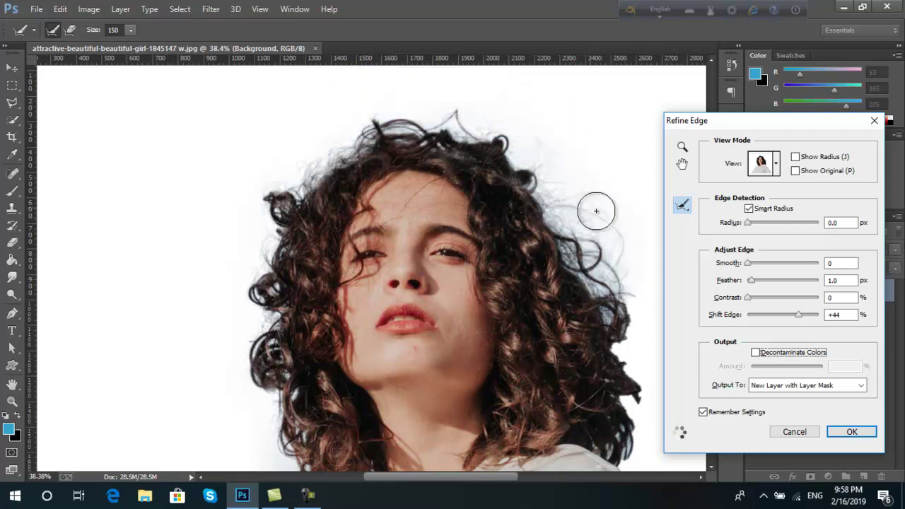
- Refine the upper-right, right-side and top-left hair edges
scroll(573, 226, down, 2)
scroll(583, 243, down, 1)
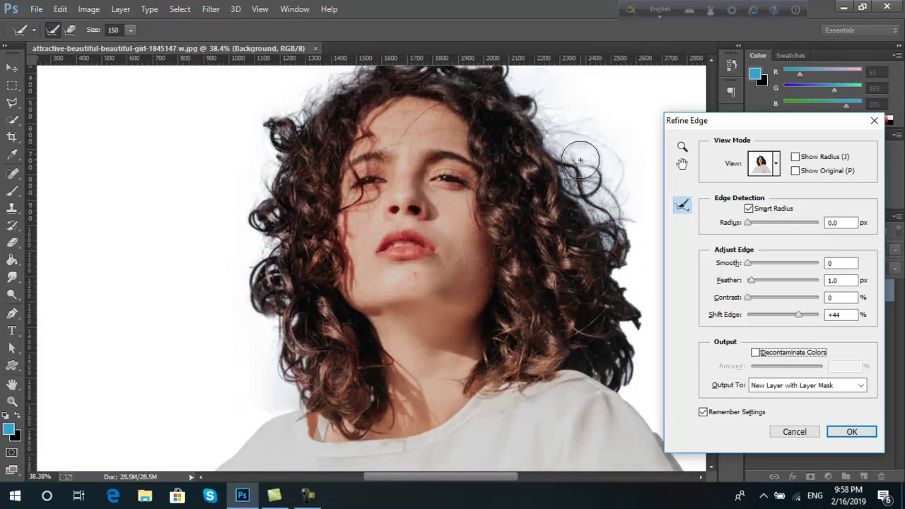
mouse_move(582, 160)
mouse_down()
mouse_move(618, 174)
mouse_move(623, 375)
mouse_up()
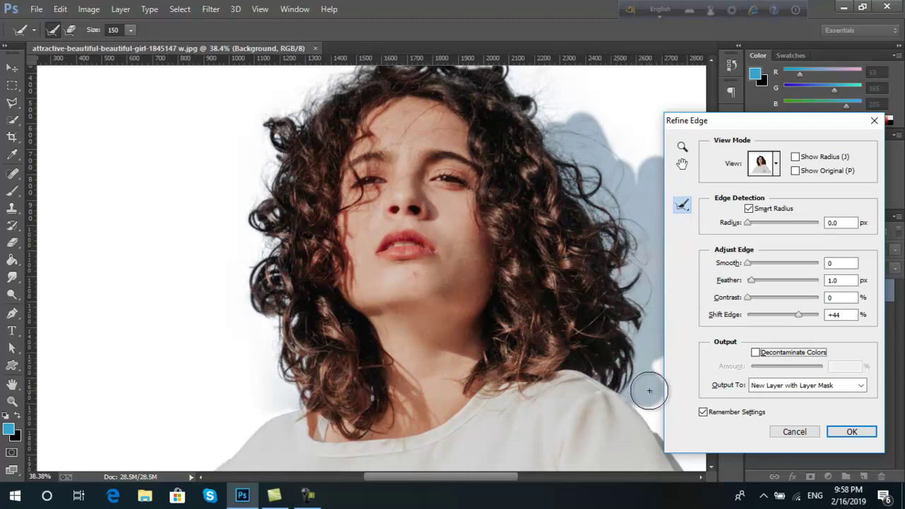
mouse_move(623, 374)
mouse_down()
mouse_move(539, 121)
mouse_move(548, 138)
mouse_up()
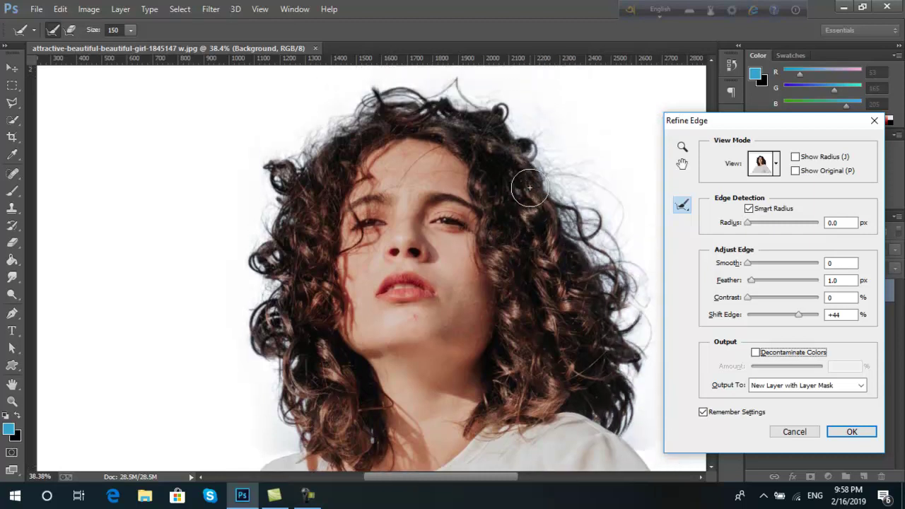
mouse_move(453, 99)
mouse_down()
mouse_move(284, 165)
mouse_move(289, 145)
mouse_up()
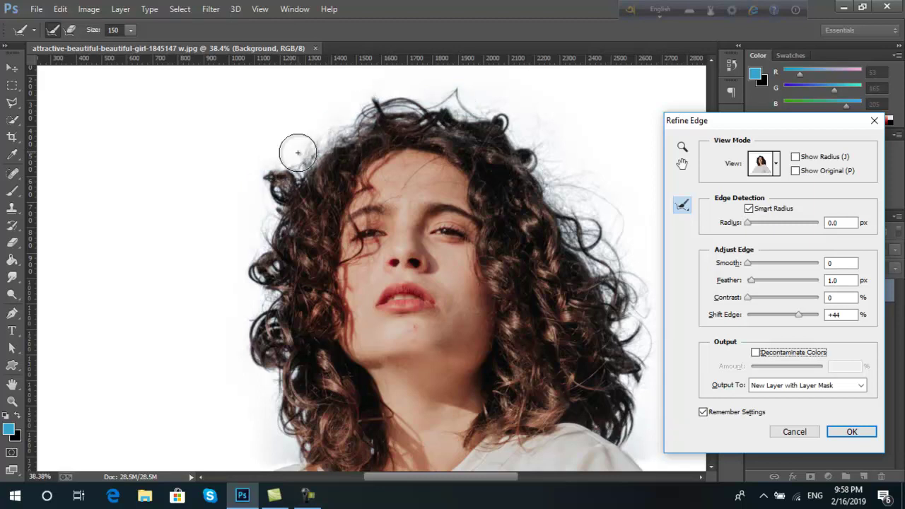
- Re-enable Decontaminate Colors at 51% and apply the refinement as a masked Background copy layer
click(755, 353)
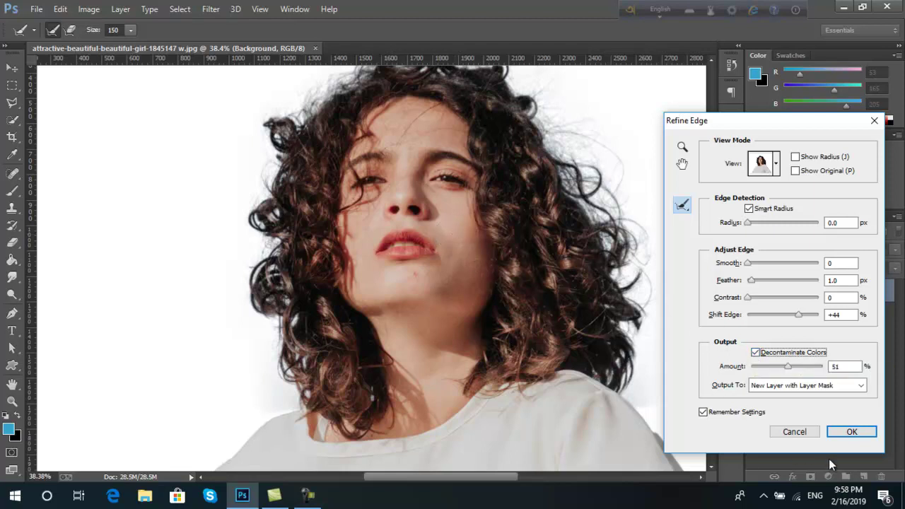
scroll(514, 222, up, 1)
scroll(485, 222, up, 1)
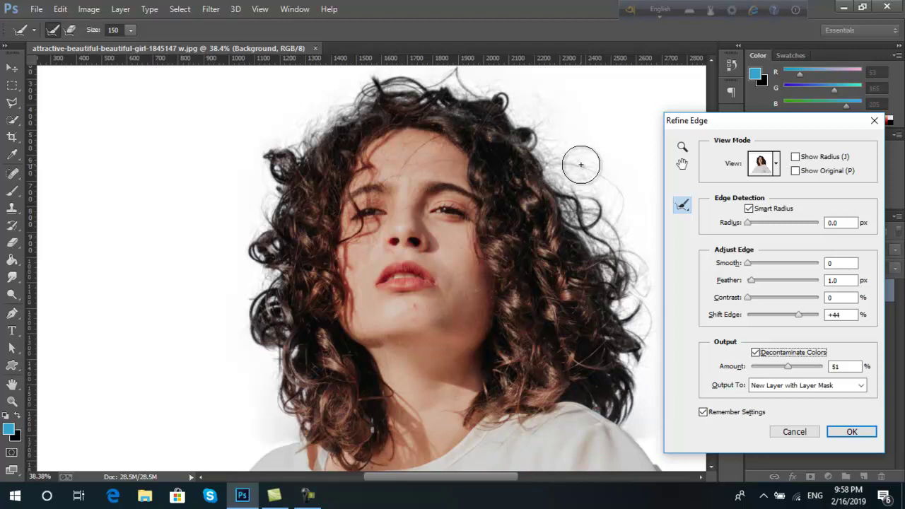
click(855, 431)
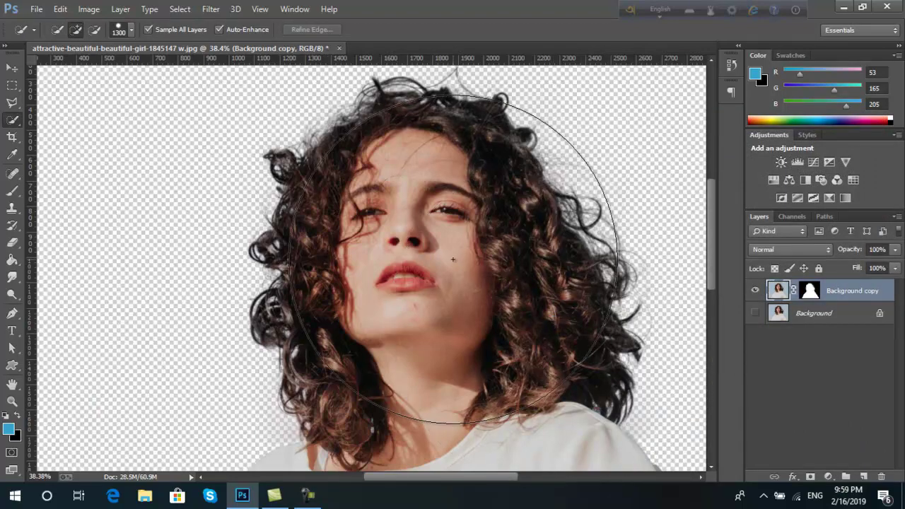
- Zoom to inspect the masked cutout on transparency, then select the Background layer
scroll(424, 280, down, 2)
scroll(472, 279, down, 2)
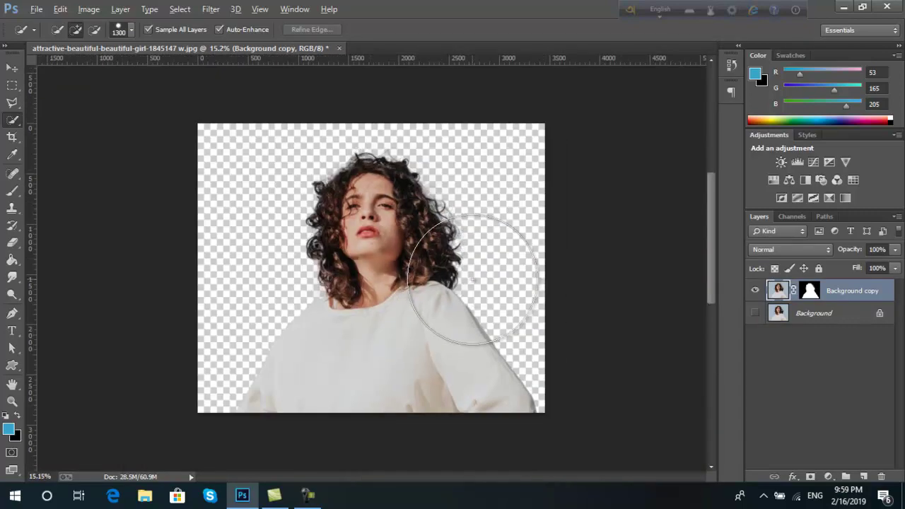
scroll(473, 247, up, 1)
scroll(466, 244, up, 1)
scroll(453, 237, up, 1)
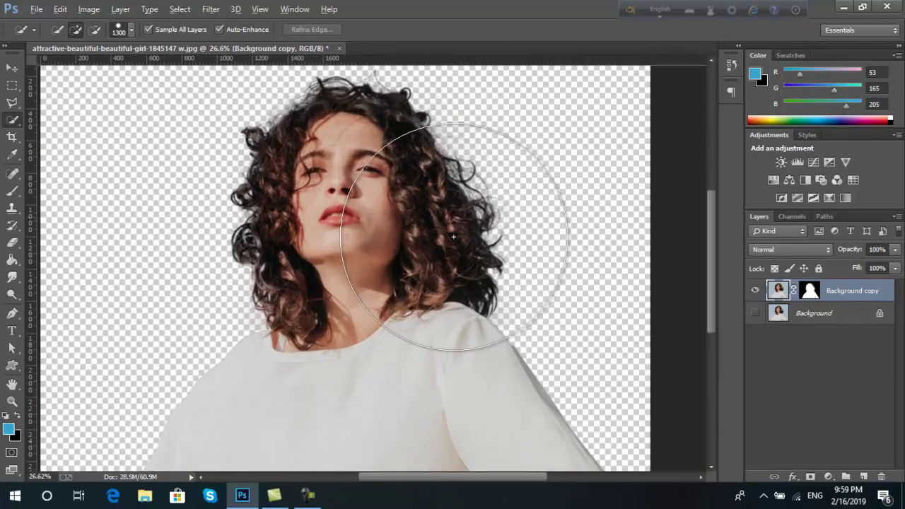
scroll(453, 237, down, 1)
scroll(453, 237, down, 1)
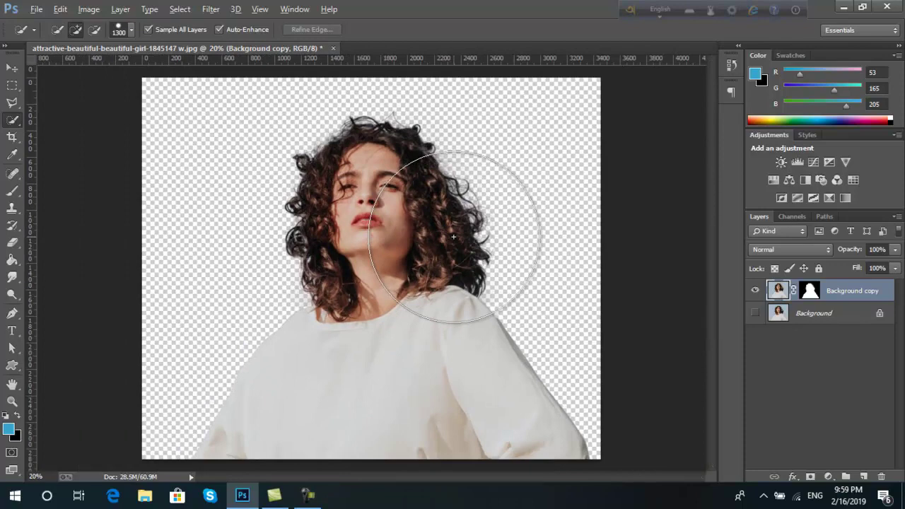
click(841, 314)
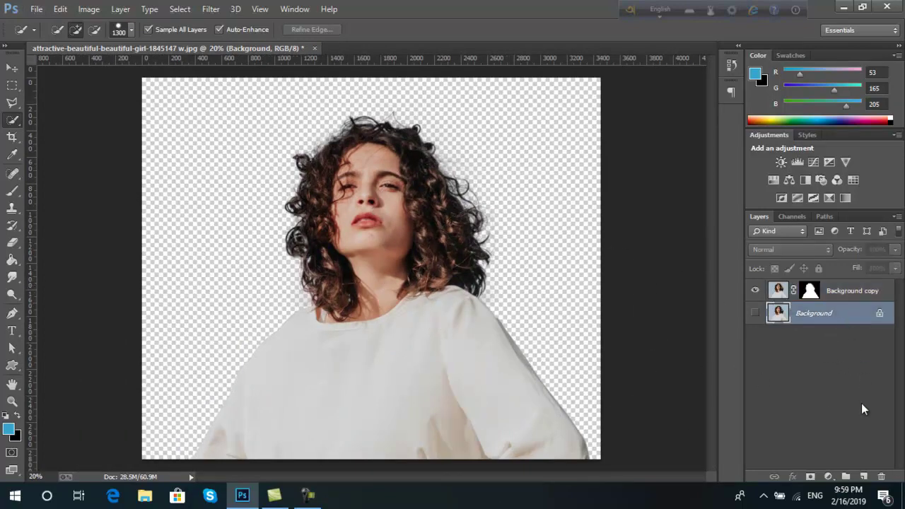
click(828, 476)
- Add a Solid Color fill and try pale blue, pink, yellow-green and aqua hues
click(810, 182)
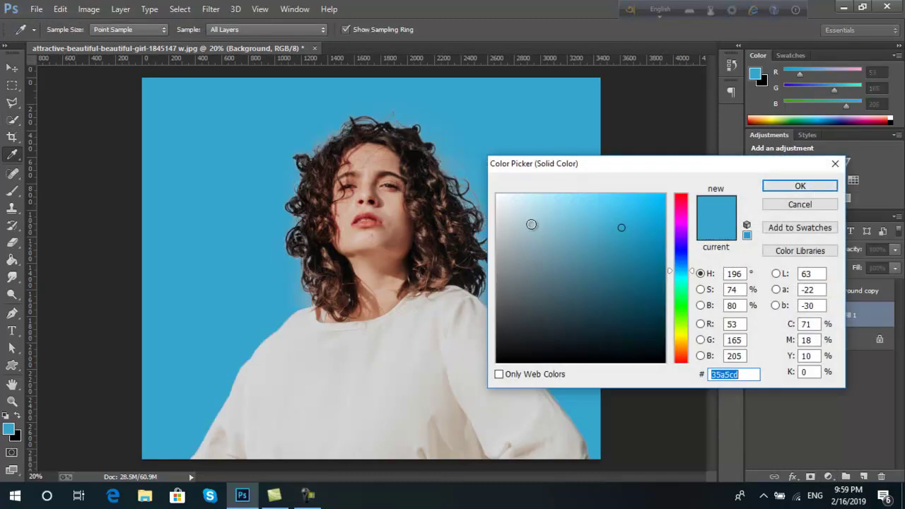
drag(531, 221, 545, 216)
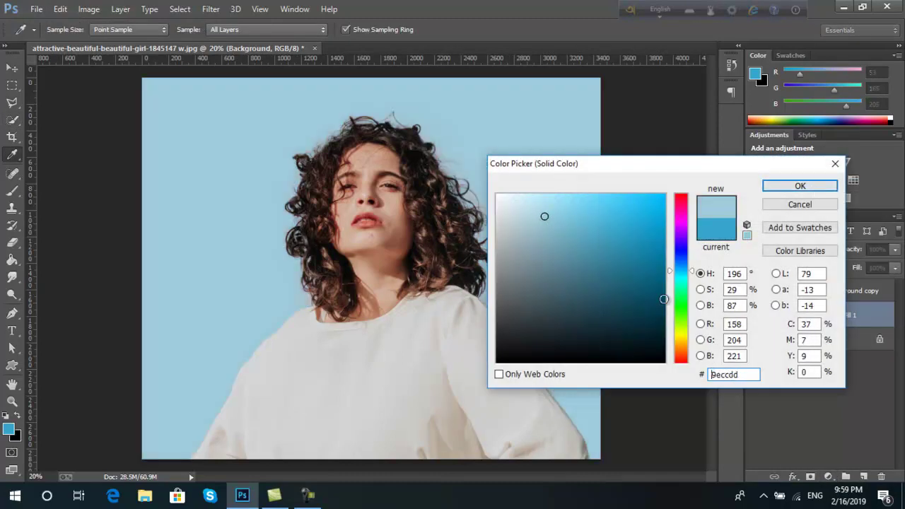
drag(679, 311, 683, 237)
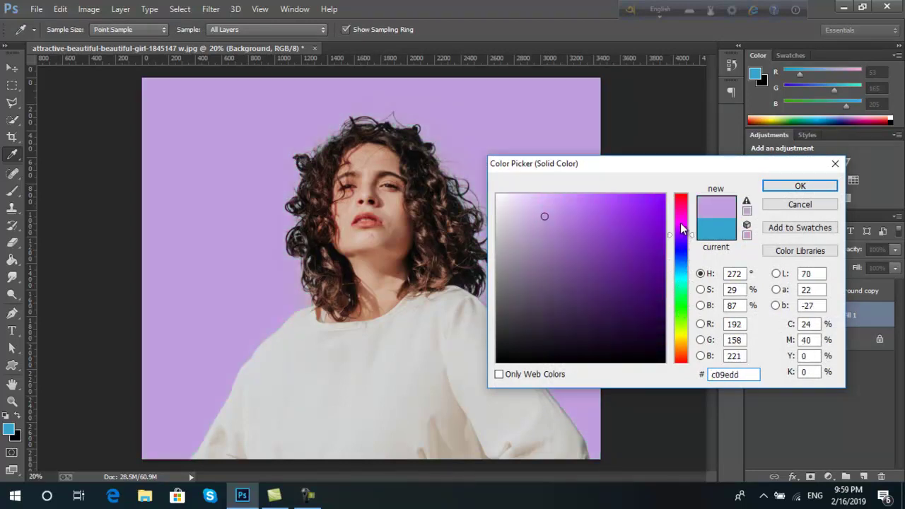
drag(683, 237, 683, 198)
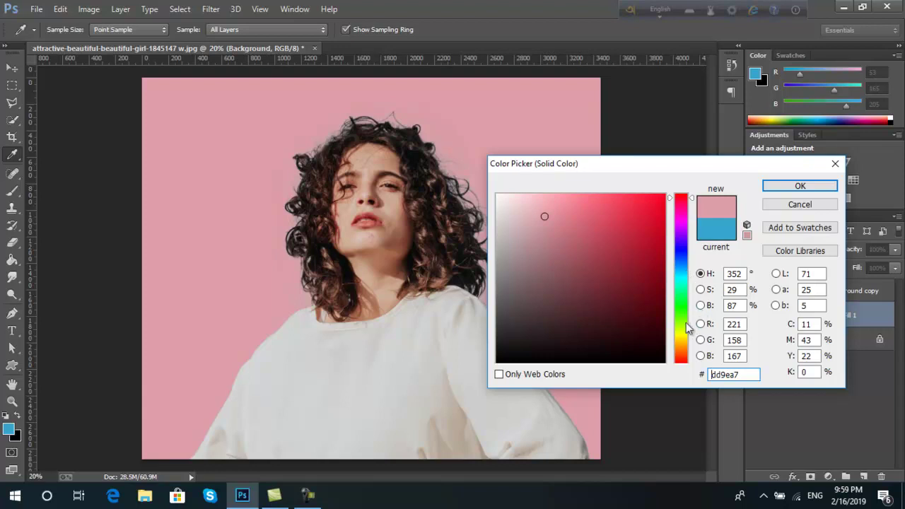
click(684, 328)
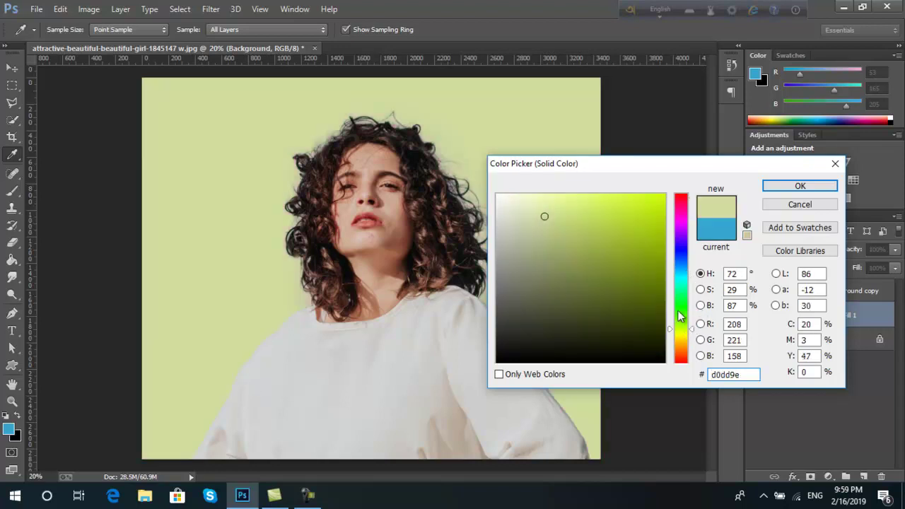
click(677, 297)
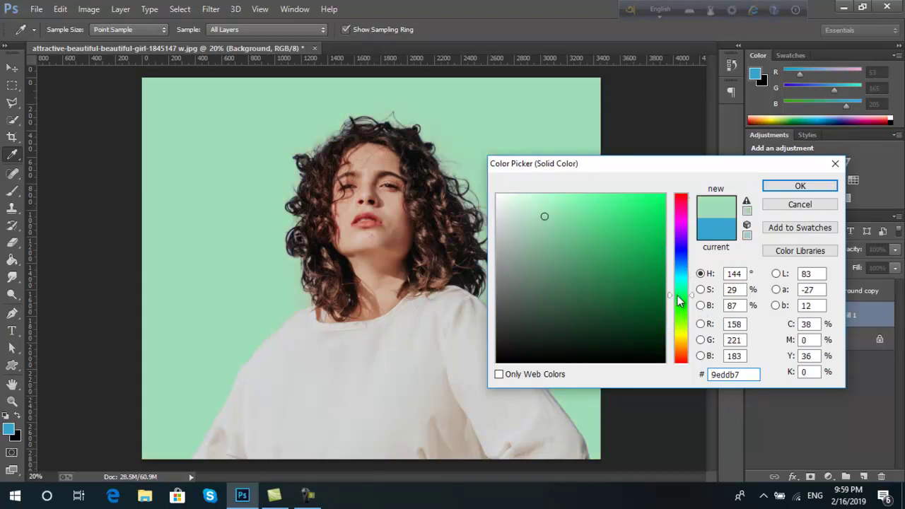
click(680, 286)
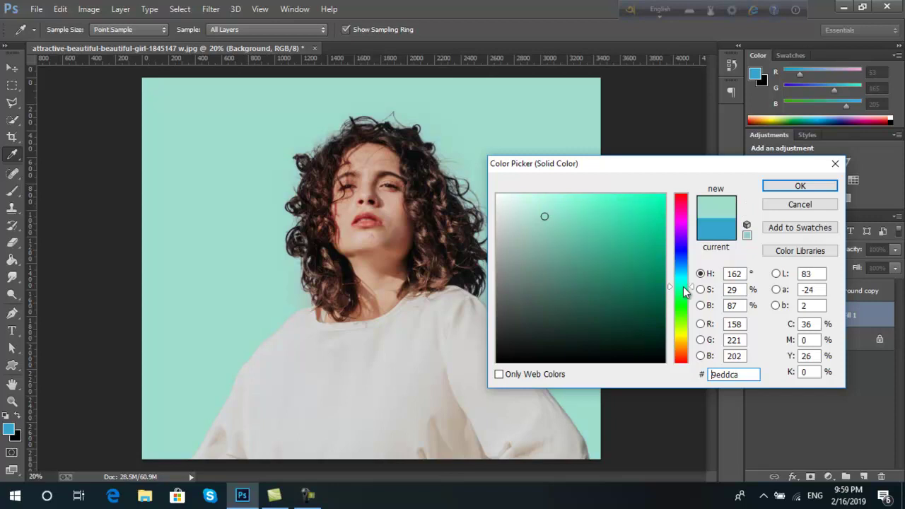
mouse_move(683, 316)
mouse_down()
mouse_move(684, 338)
mouse_move(686, 325)
mouse_up()
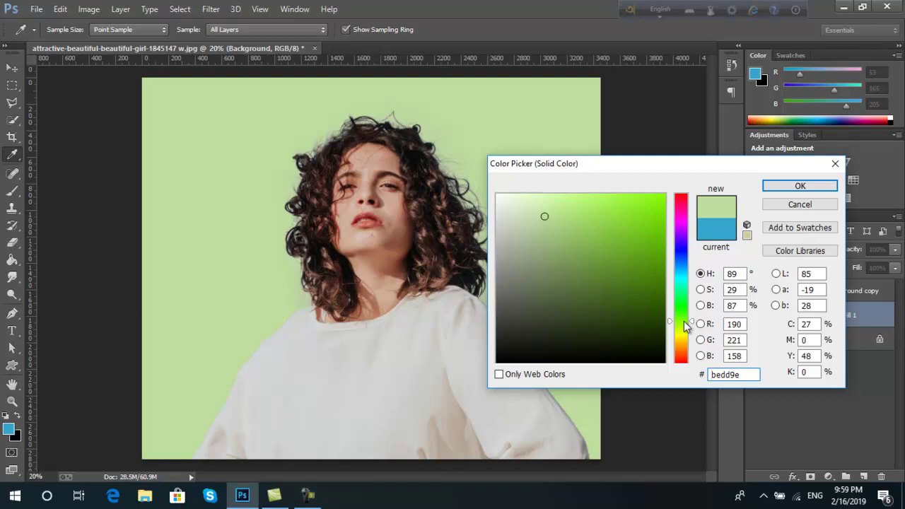
- Preview a white backdrop, then try several muted light green shades
click(497, 195)
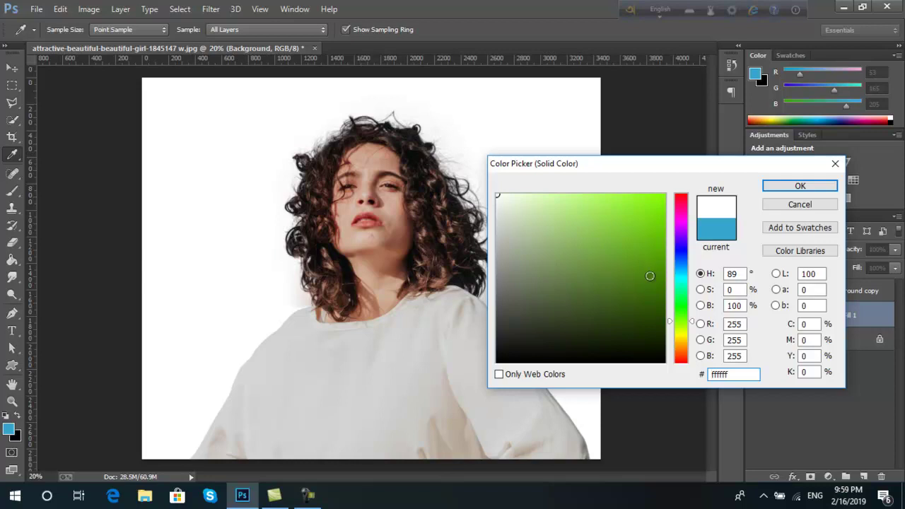
click(637, 227)
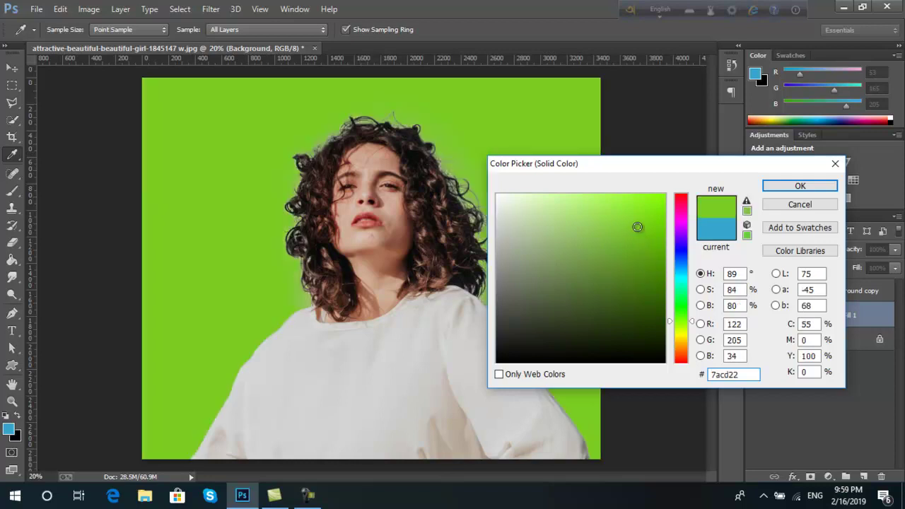
click(546, 216)
click(535, 241)
click(550, 225)
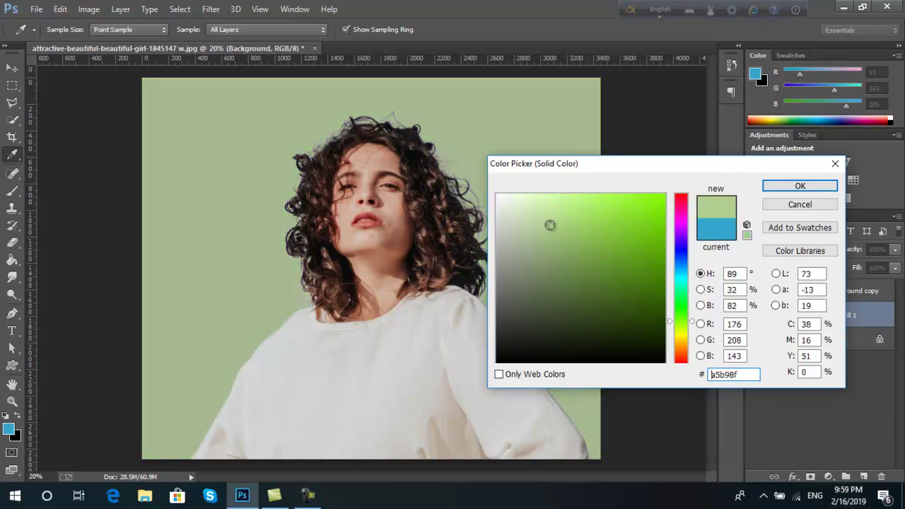
click(558, 203)
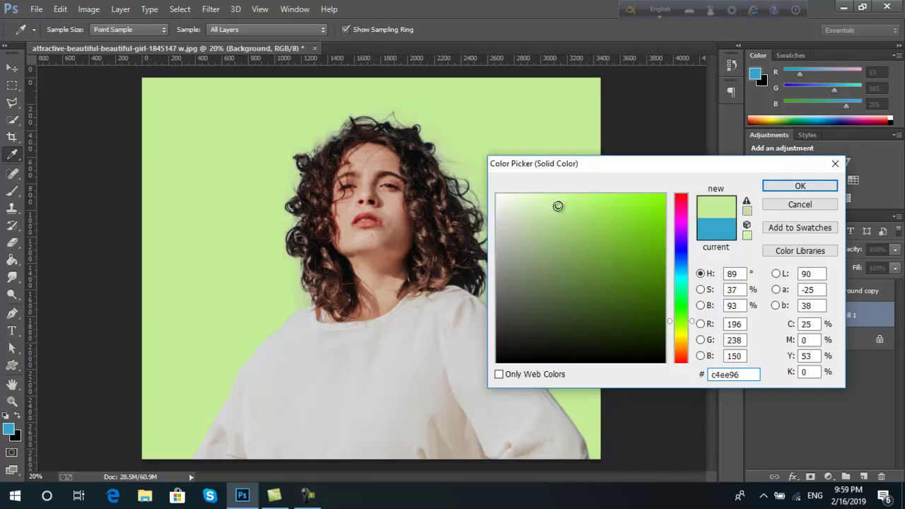
click(552, 226)
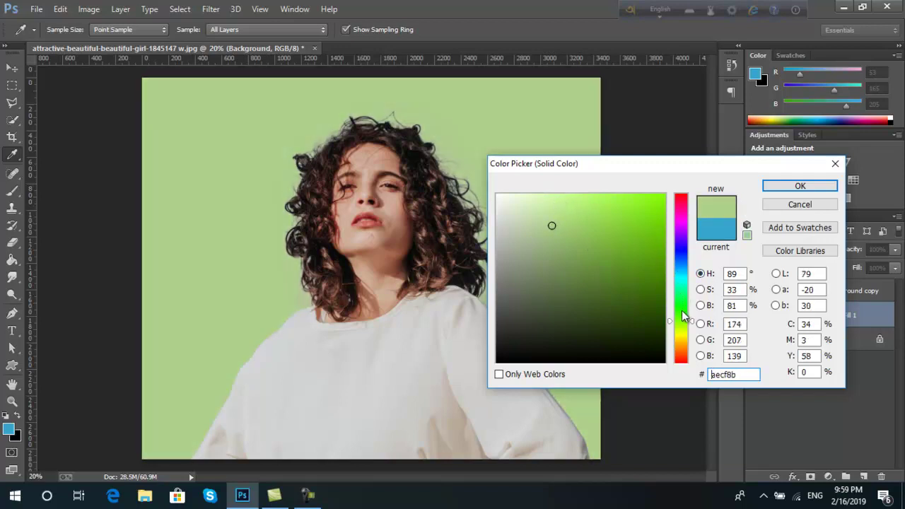
- Try green, cyan and mint hues, then commit the tan #cfb38b fill
click(685, 310)
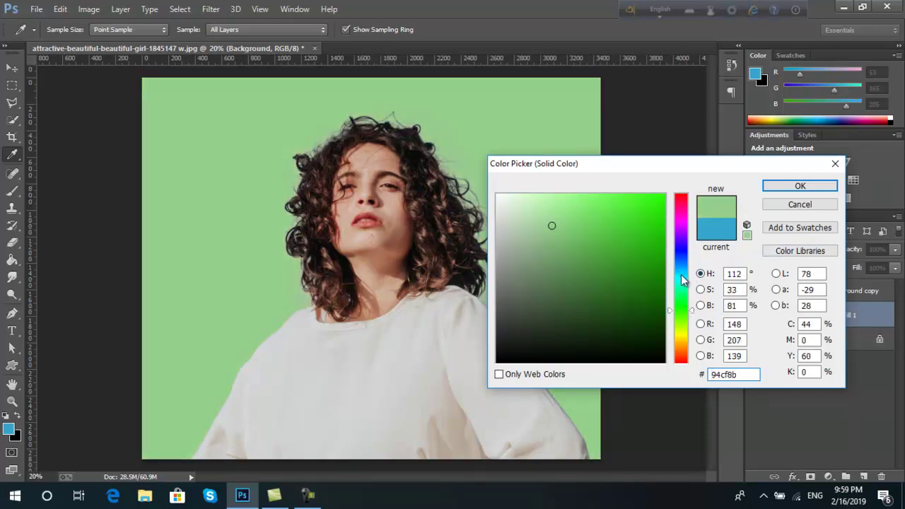
click(684, 276)
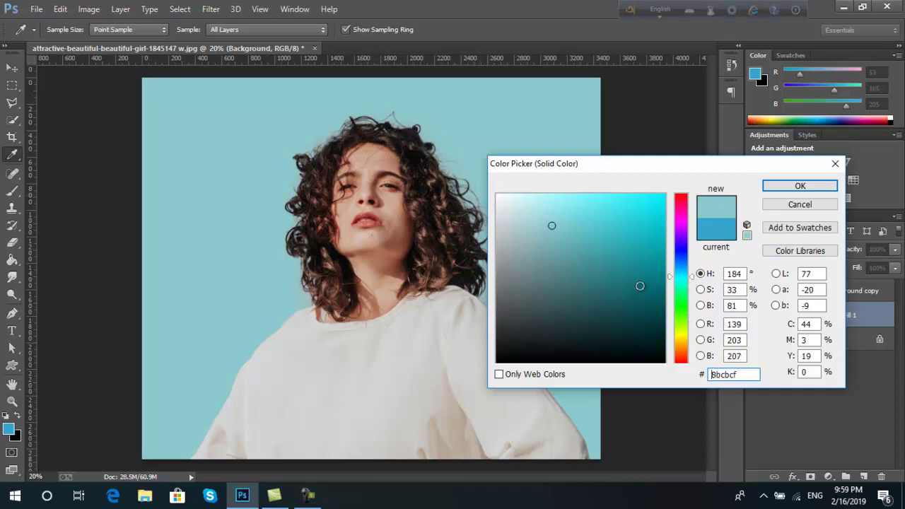
click(683, 290)
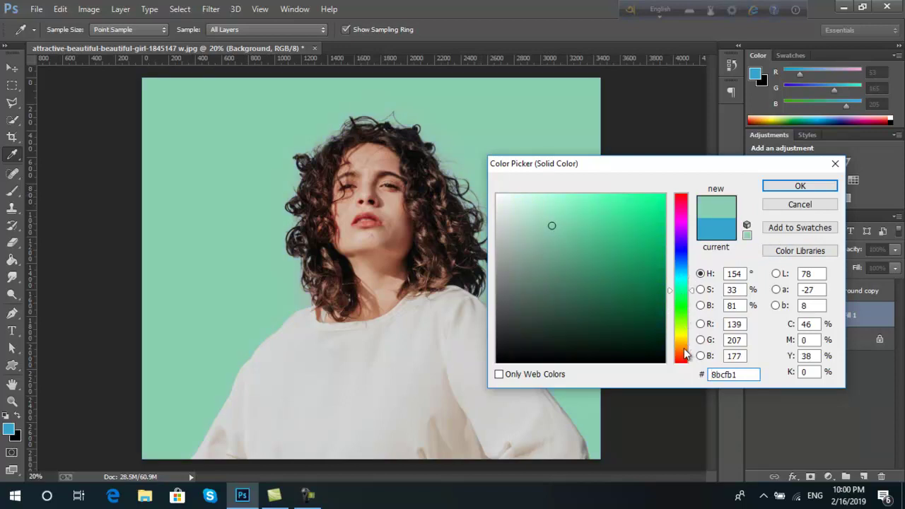
click(683, 347)
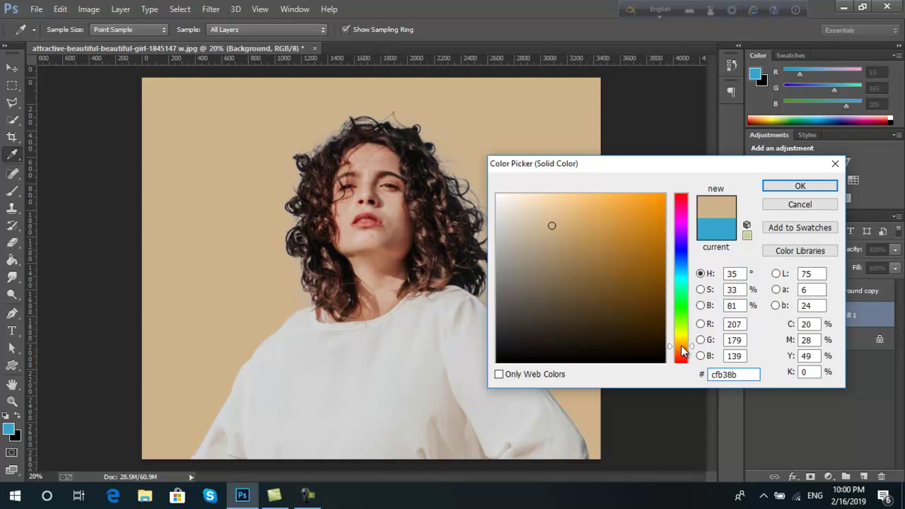
click(803, 186)
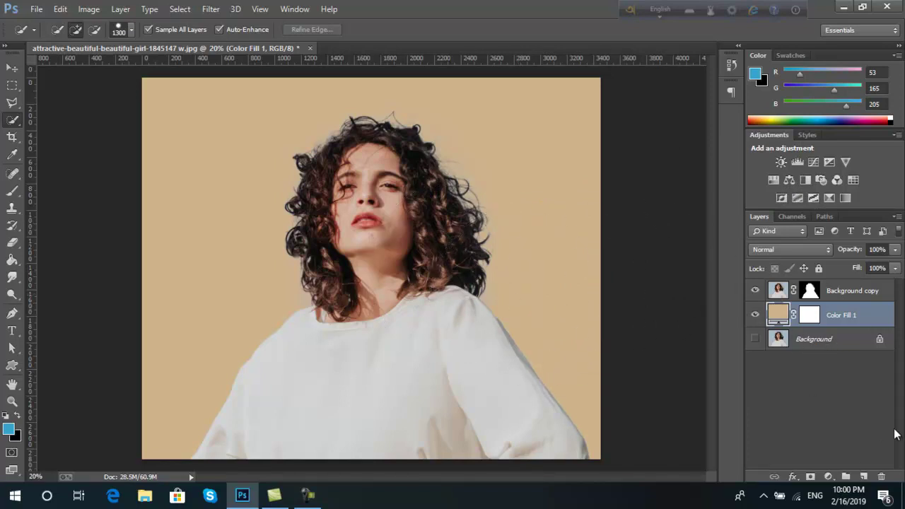
- Paint a large soft black dab in the centre of Color Fill 1's mask behind the woman
click(810, 316)
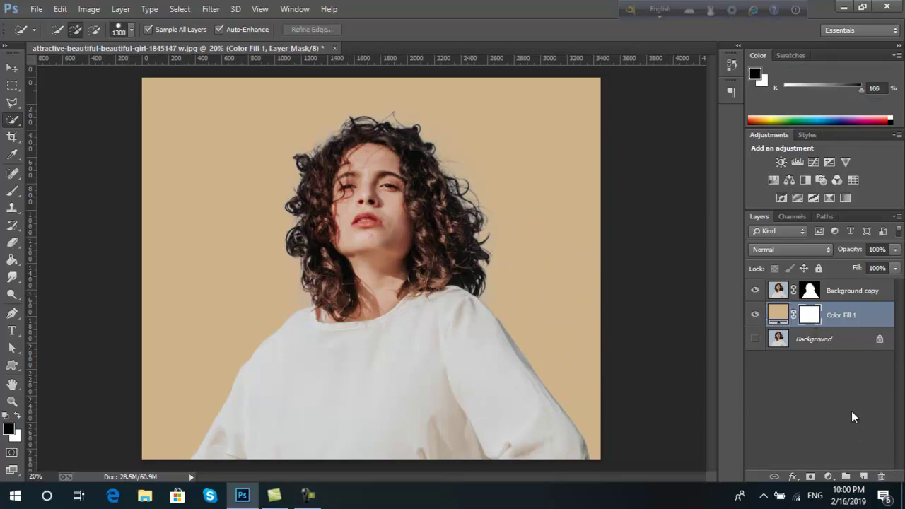
click(12, 190)
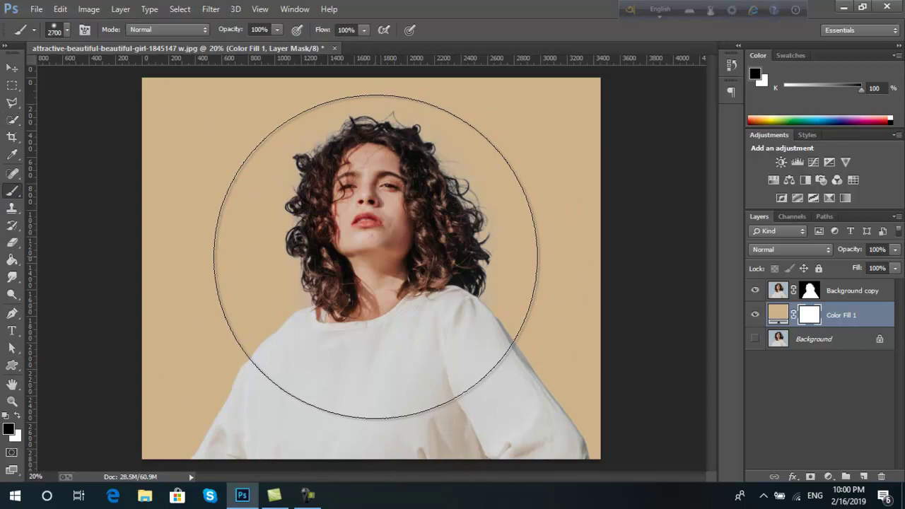
click(376, 256)
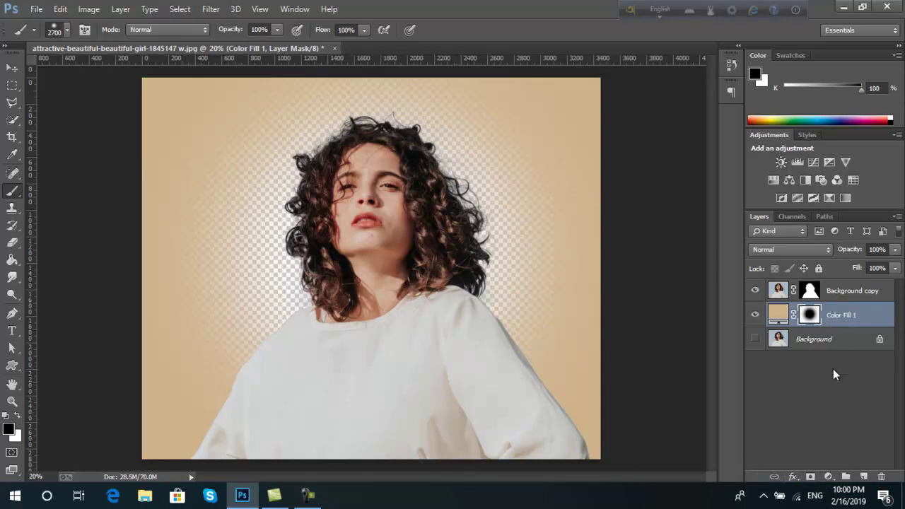
- Add a new Solid Color fill layer in white (ffffff)
click(828, 478)
click(818, 188)
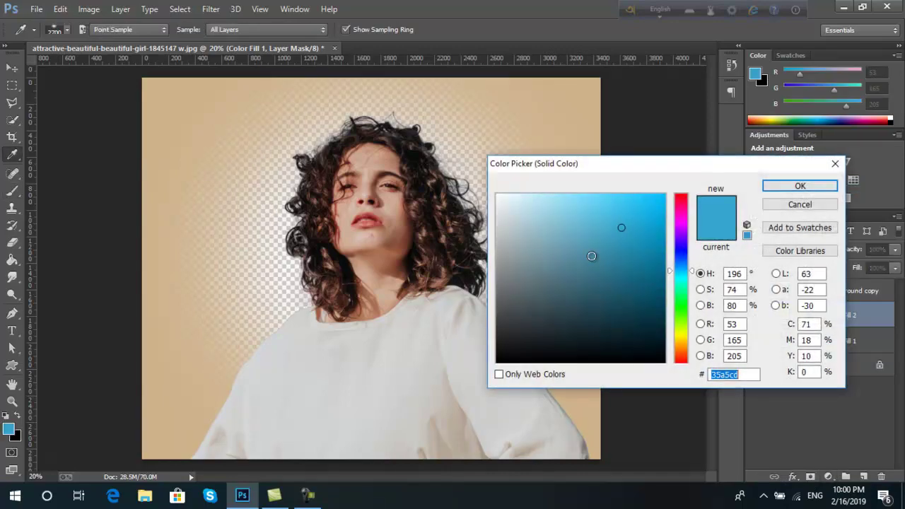
text(ffffff)
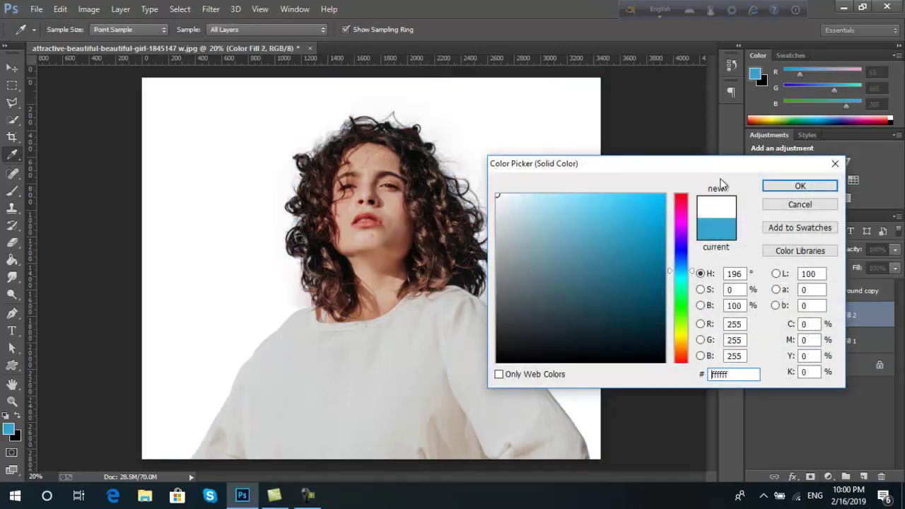
click(783, 187)
- Move the white Color Fill 2 below Color Fill 1 and free-transform the tan layer's mask
drag(846, 318, 851, 356)
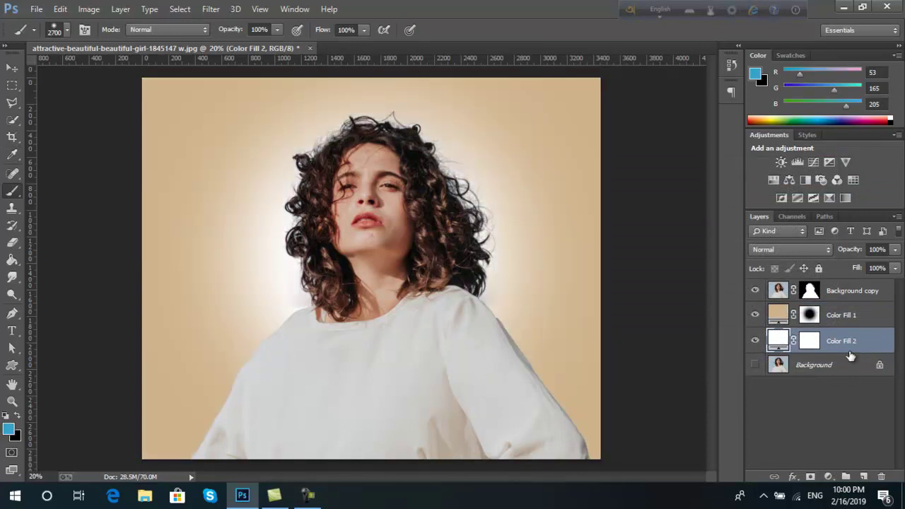
click(809, 317)
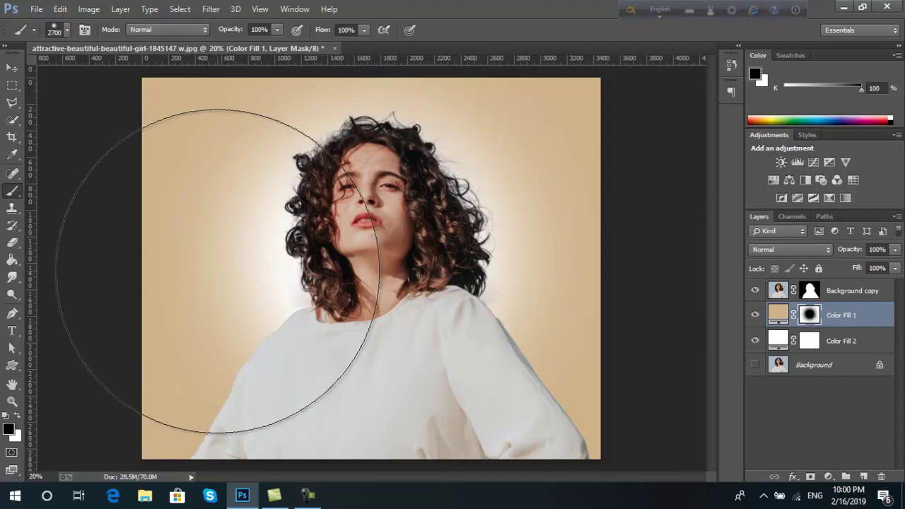
key(ctrl+t)
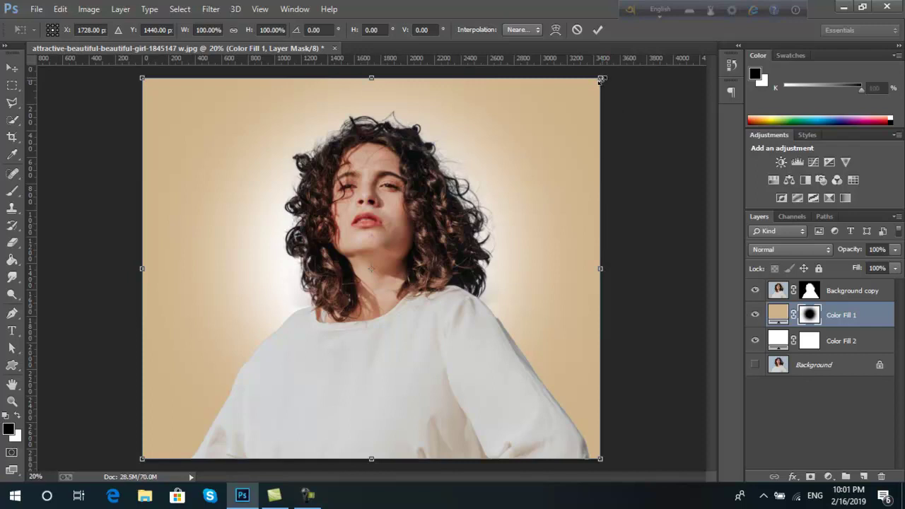
- Scale Color Fill 1's mask up to about 144% and commit it
drag(601, 80, 728, 24)
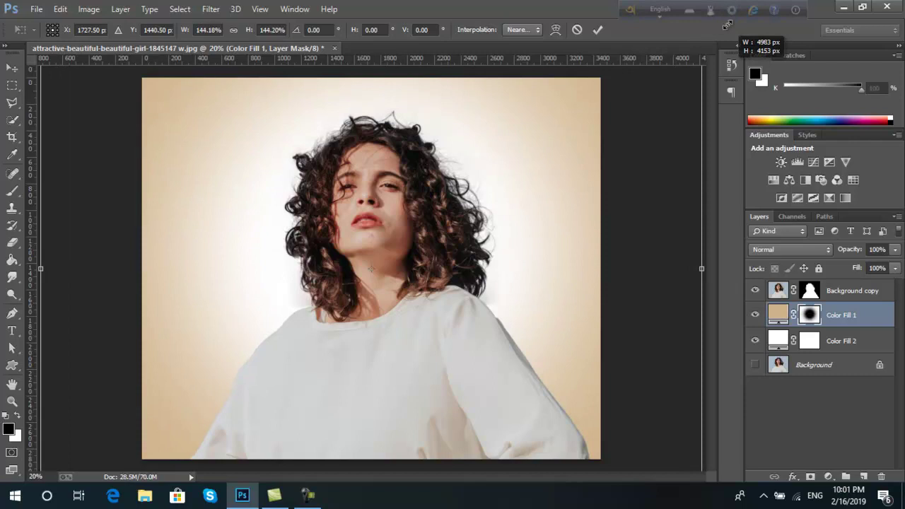
click(599, 30)
key(b)
scroll(420, 282, down, 3)
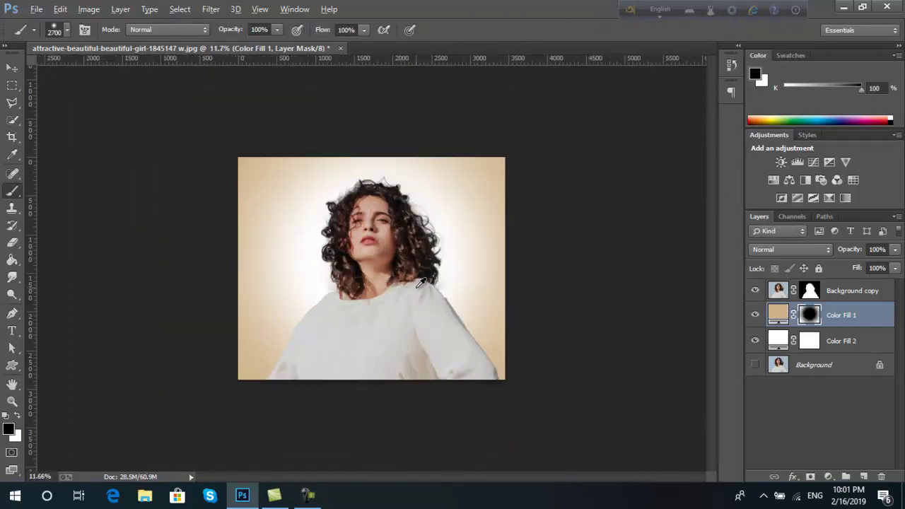
scroll(420, 283, up, 1)
scroll(420, 283, up, 1)
scroll(420, 283, up, 1)
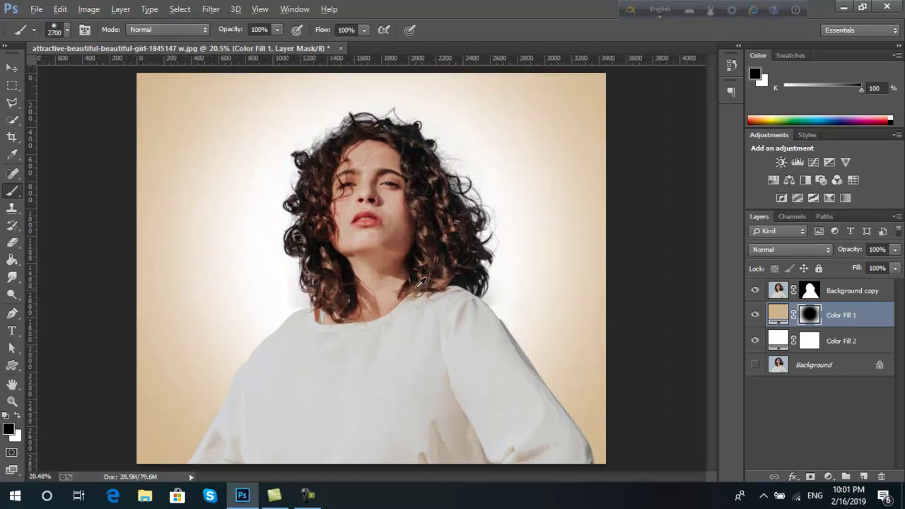